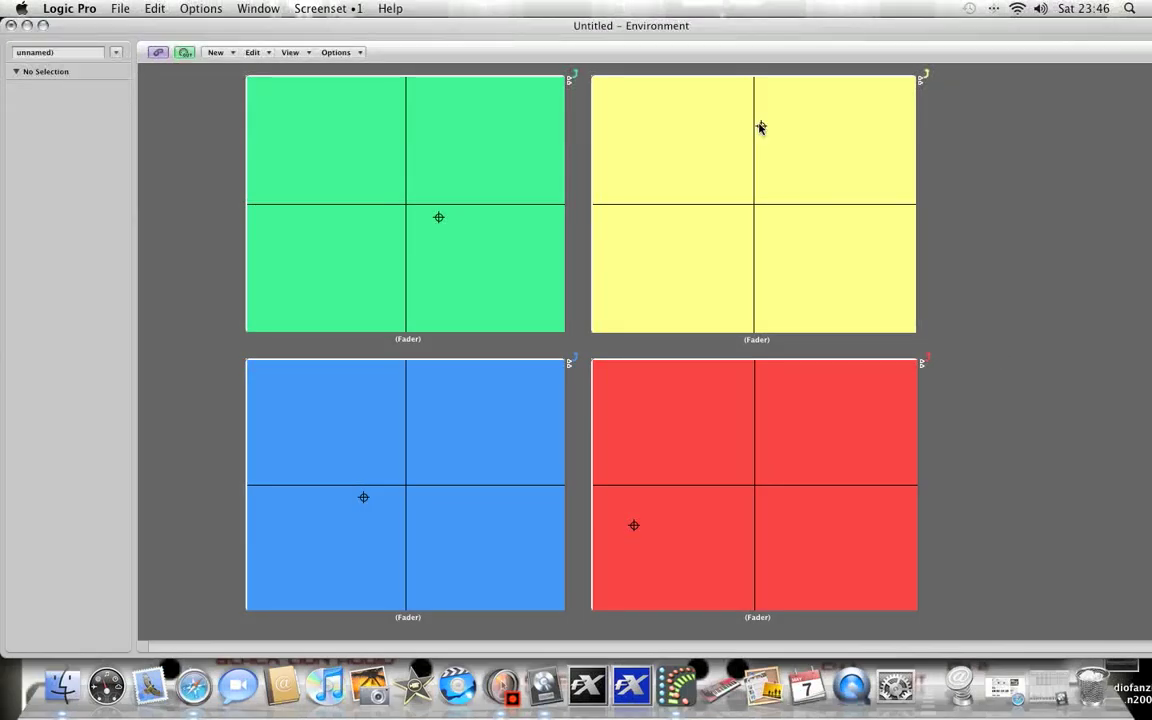
Step: Move the yellow pad's point up-left, the red point toward lower-left and the blue point up-right
{"action": "left_click_drag", "start_coordinate": [758, 123], "coordinate": [787, 206]}
{"action": "left_click_drag", "start_coordinate": [634, 525], "coordinate": [617, 583]}
{"action": "left_click_drag", "start_coordinate": [782, 213], "coordinate": [701, 116]}
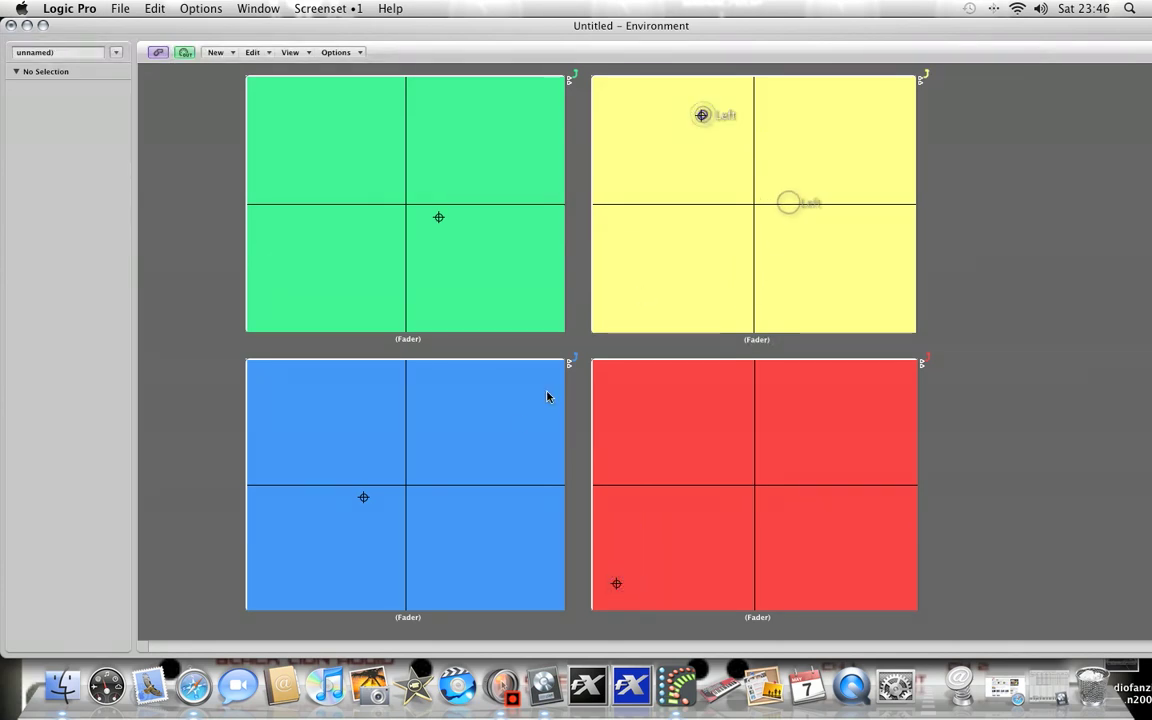
{"action": "left_click_drag", "start_coordinate": [361, 495], "coordinate": [510, 375]}
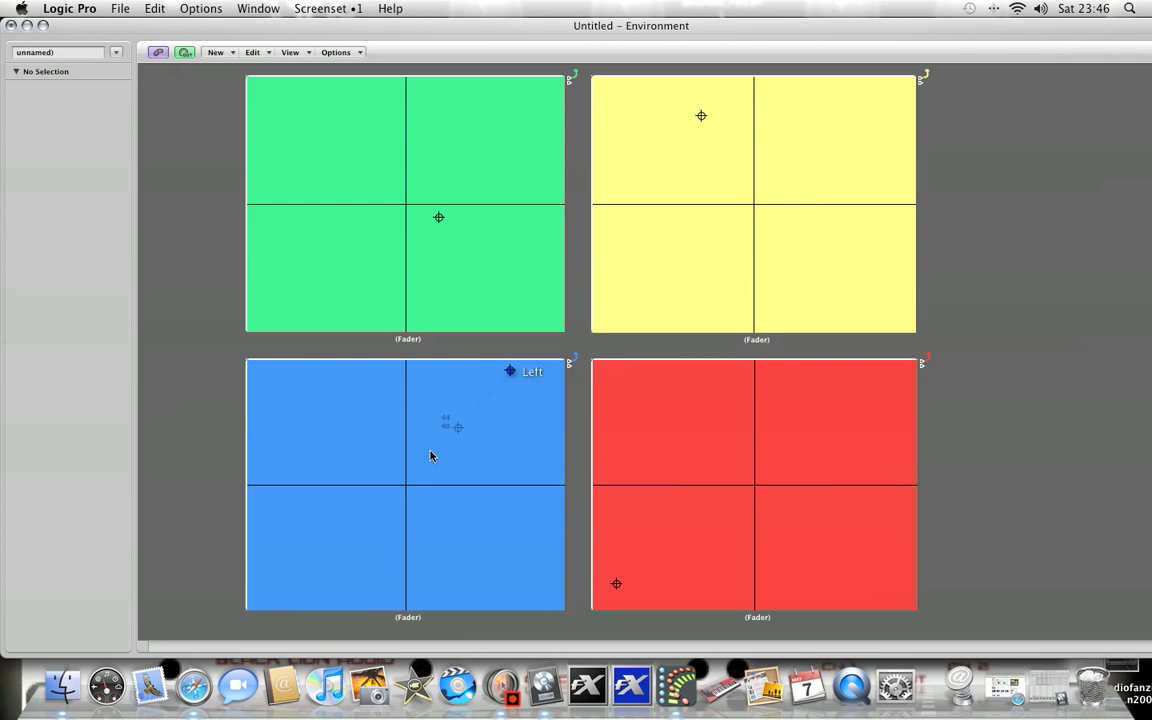
Step: Drop the yellow pad's point into its lower-left and push the red point to its bottom edge
{"action": "left_click", "coordinate": [614, 583]}
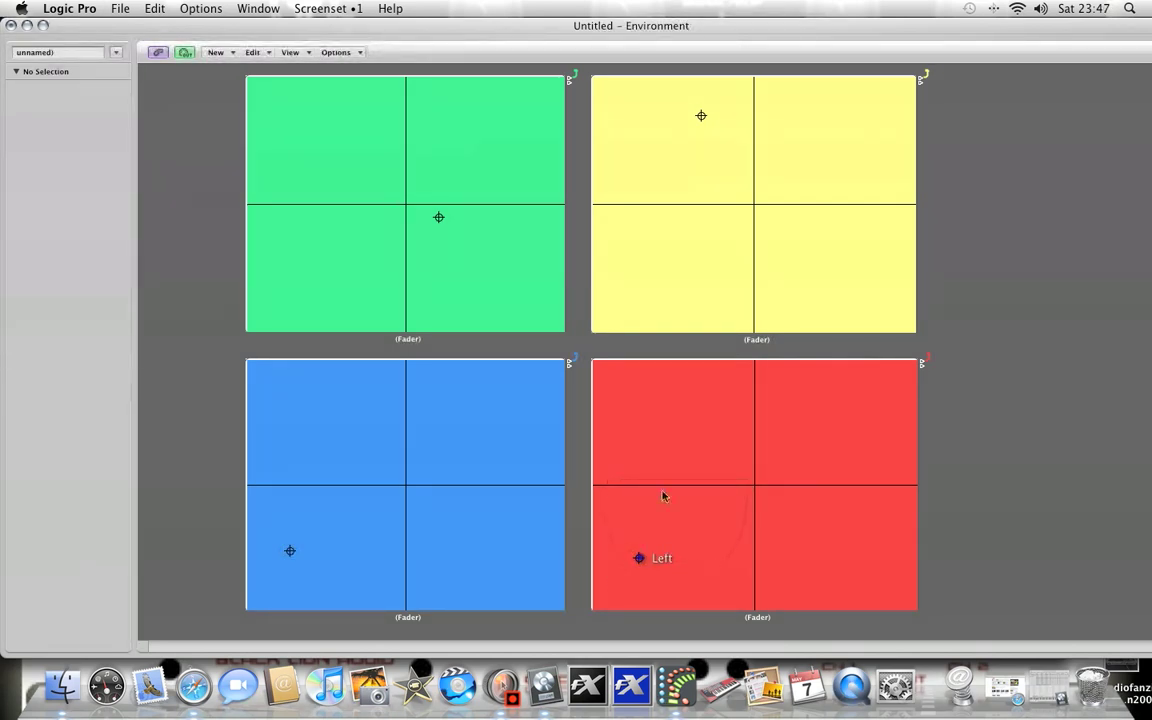
{"action": "left_click_drag", "start_coordinate": [700, 116], "coordinate": [815, 181]}
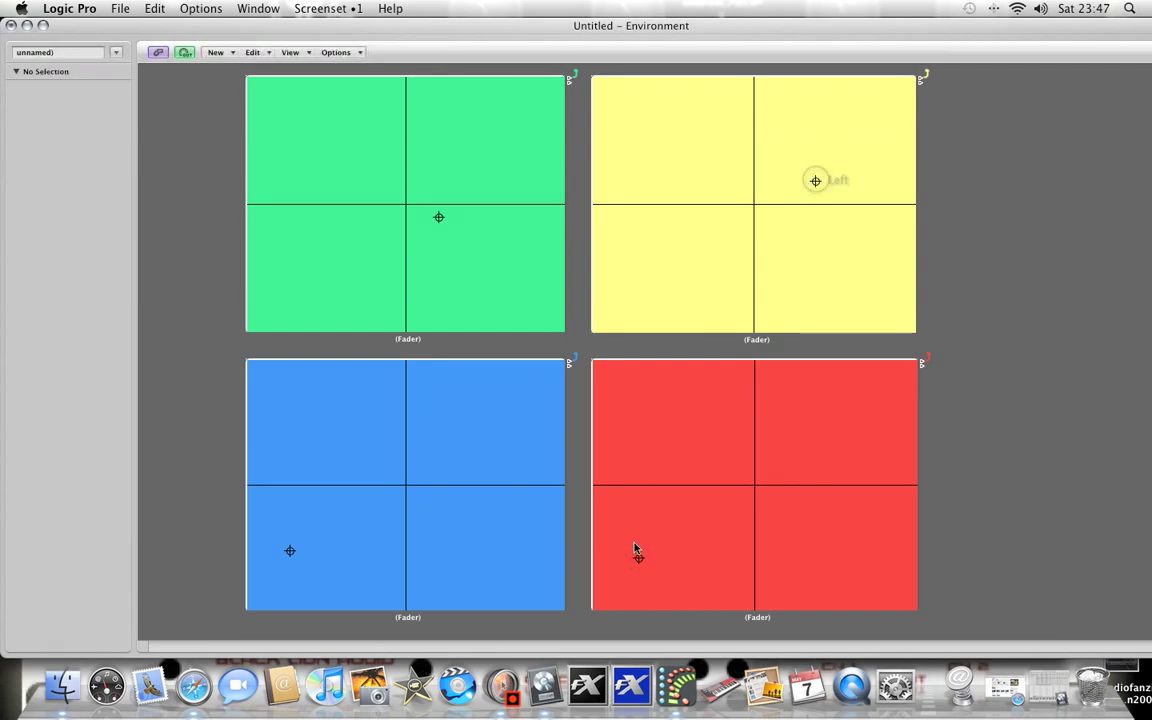
{"action": "mouse_move", "coordinate": [638, 557]}
{"action": "left_mouse_down"}
{"action": "mouse_move", "coordinate": [625, 581]}
{"action": "mouse_move", "coordinate": [604, 563]}
{"action": "mouse_move", "coordinate": [643, 532]}
{"action": "mouse_move", "coordinate": [630, 577]}
{"action": "left_mouse_up"}
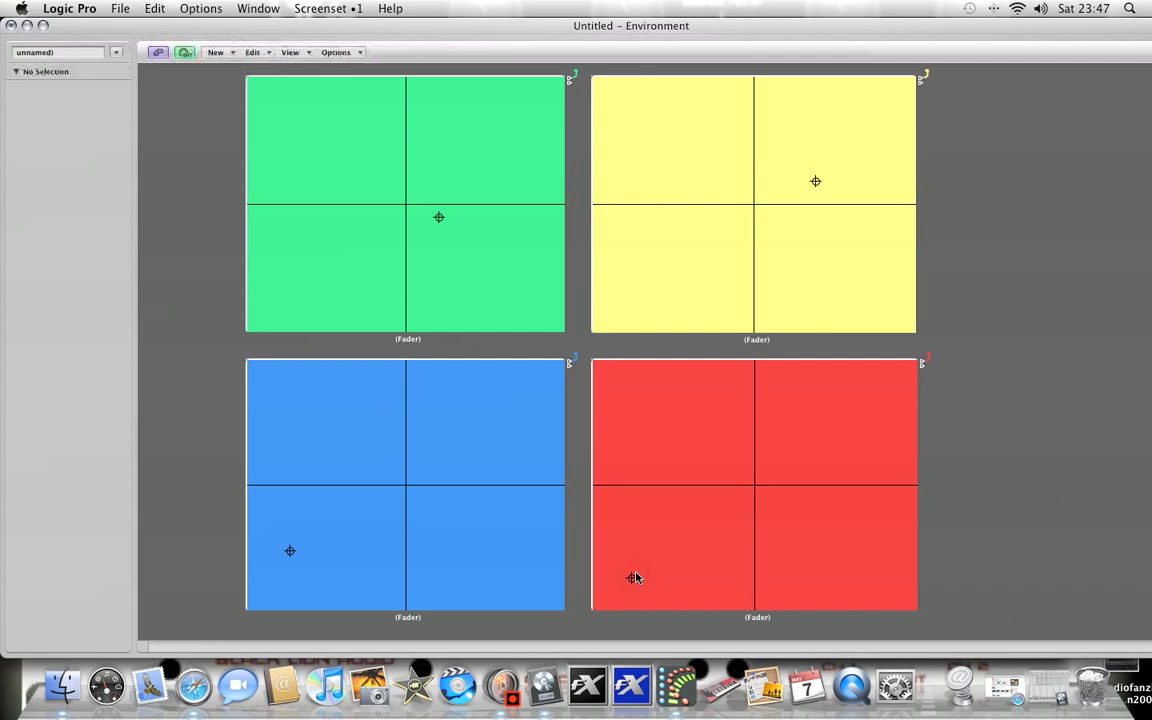
{"action": "left_click_drag", "start_coordinate": [812, 272], "coordinate": [676, 277]}
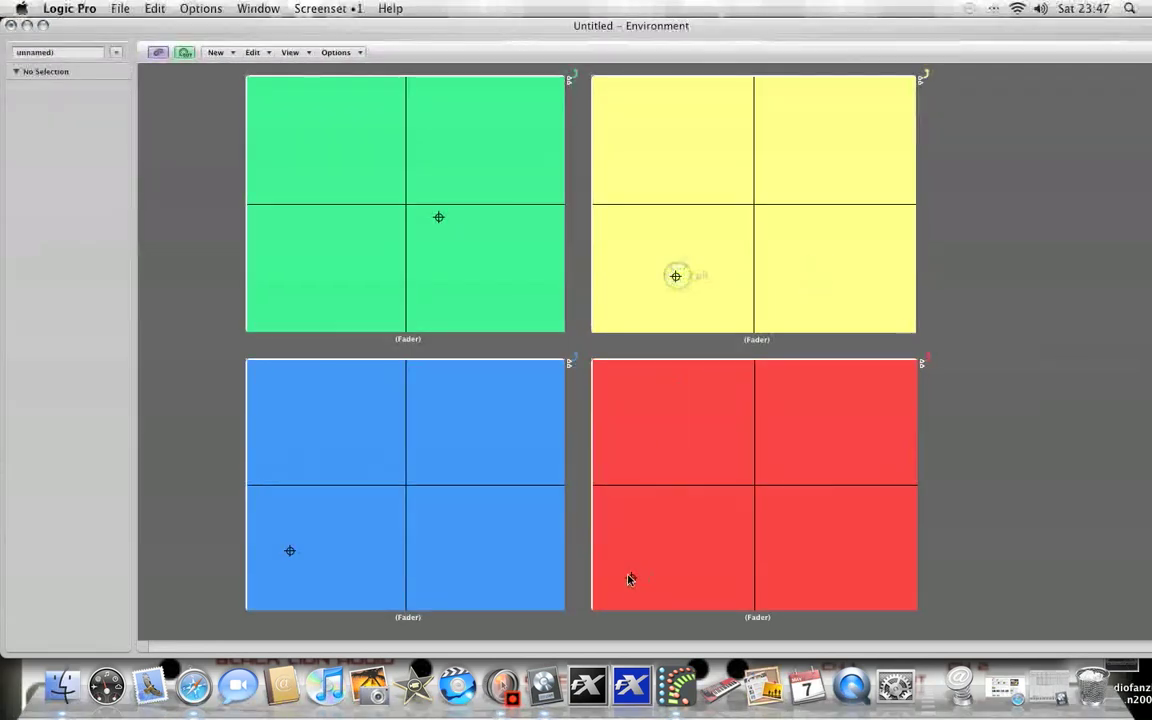
{"action": "left_click_drag", "start_coordinate": [630, 577], "coordinate": [627, 609]}
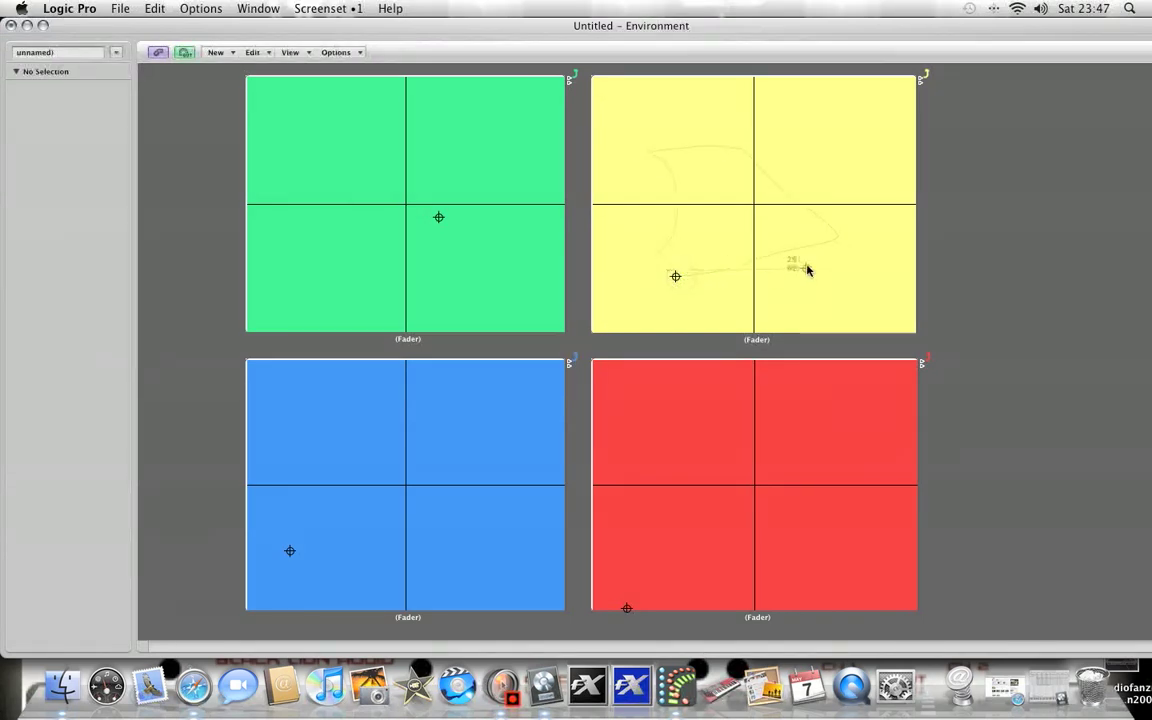
Step: Place the yellow pad's point just right of centre
{"action": "left_click", "coordinate": [778, 240]}
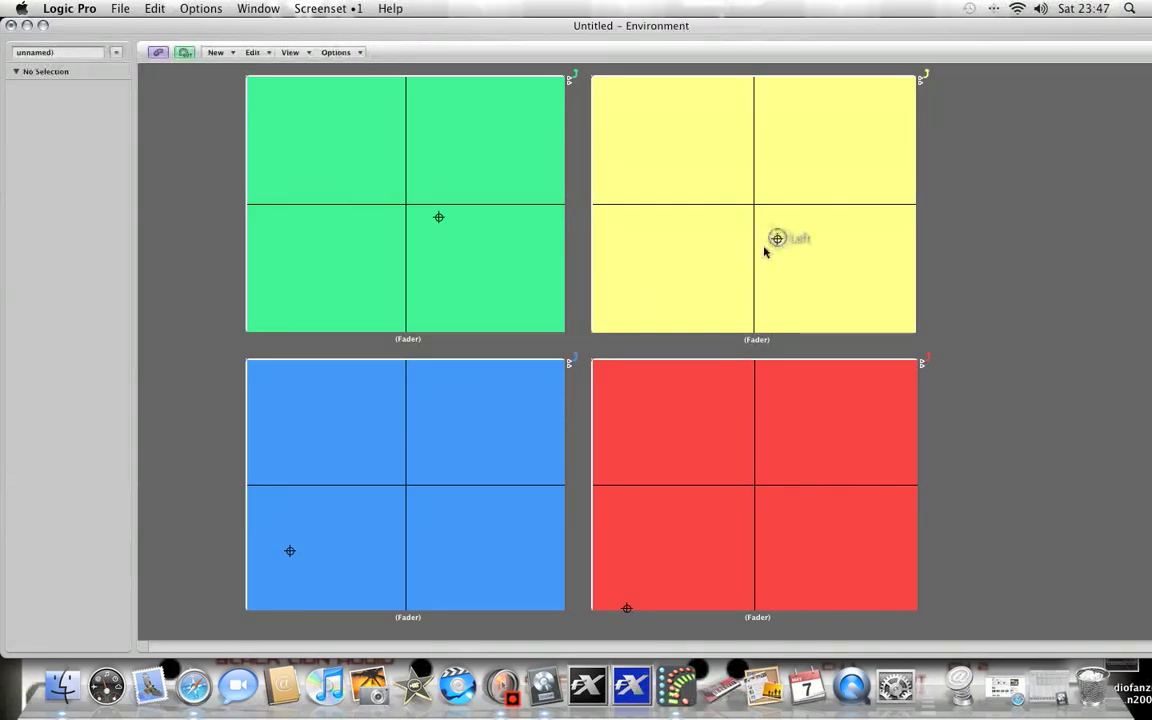
{"action": "left_click_drag", "start_coordinate": [778, 240], "coordinate": [851, 143]}
{"action": "left_click", "coordinate": [828, 207]}
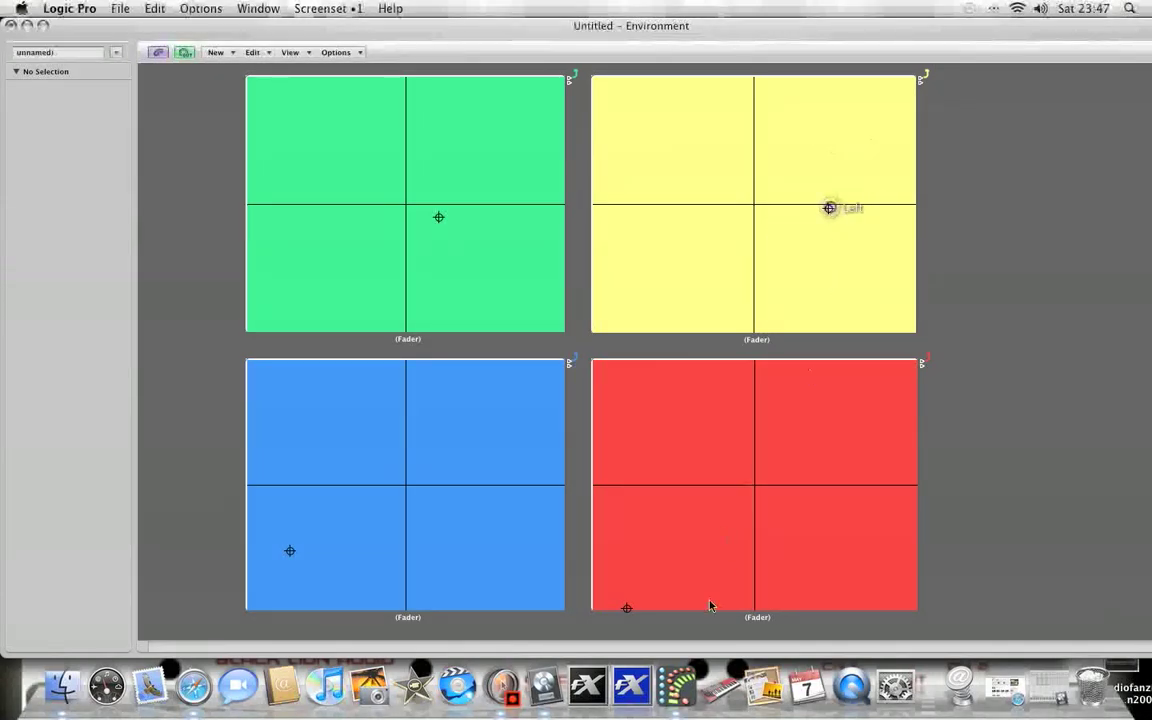
Step: Move red's point to its lower-left quarter, blue's toward bottom middle, and nudge green down-left
{"action": "left_click", "coordinate": [627, 610]}
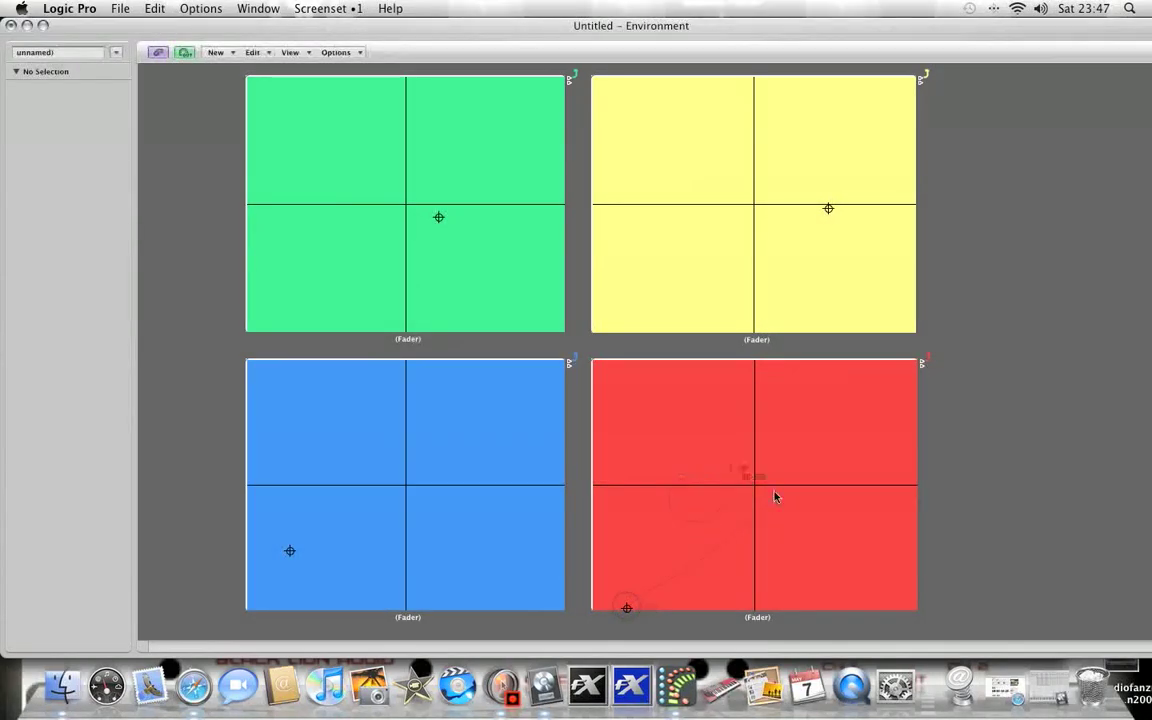
{"action": "left_click", "coordinate": [664, 556]}
{"action": "left_click", "coordinate": [290, 550]}
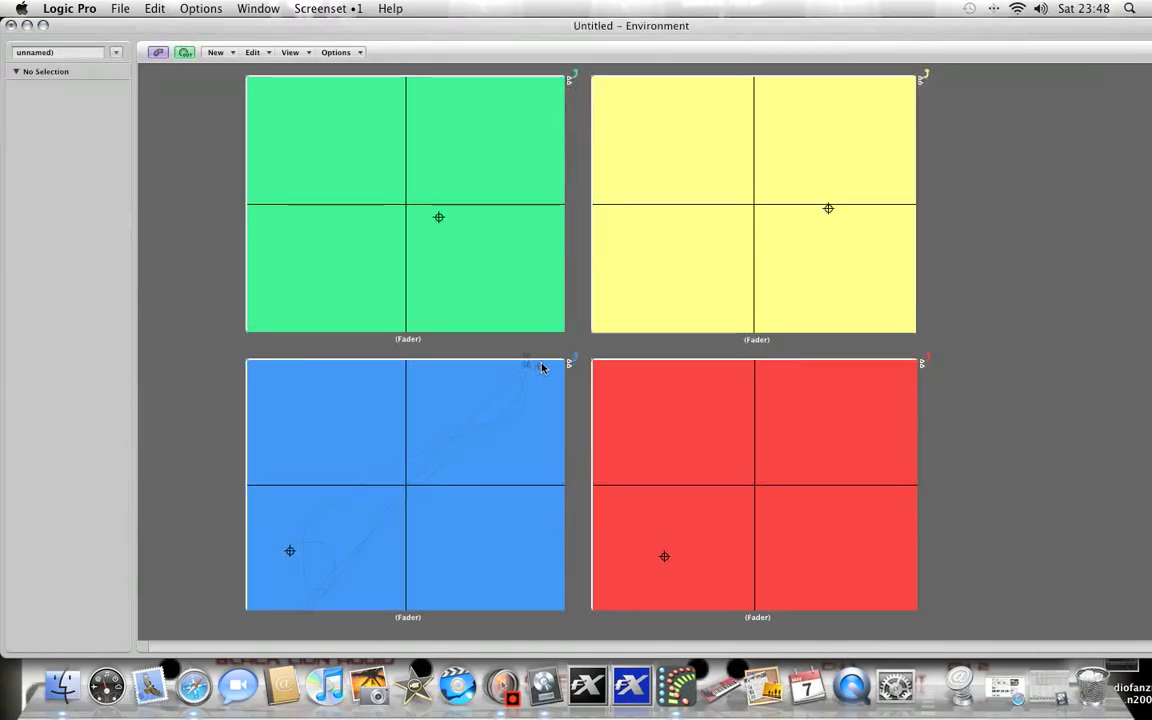
{"action": "left_click", "coordinate": [358, 546]}
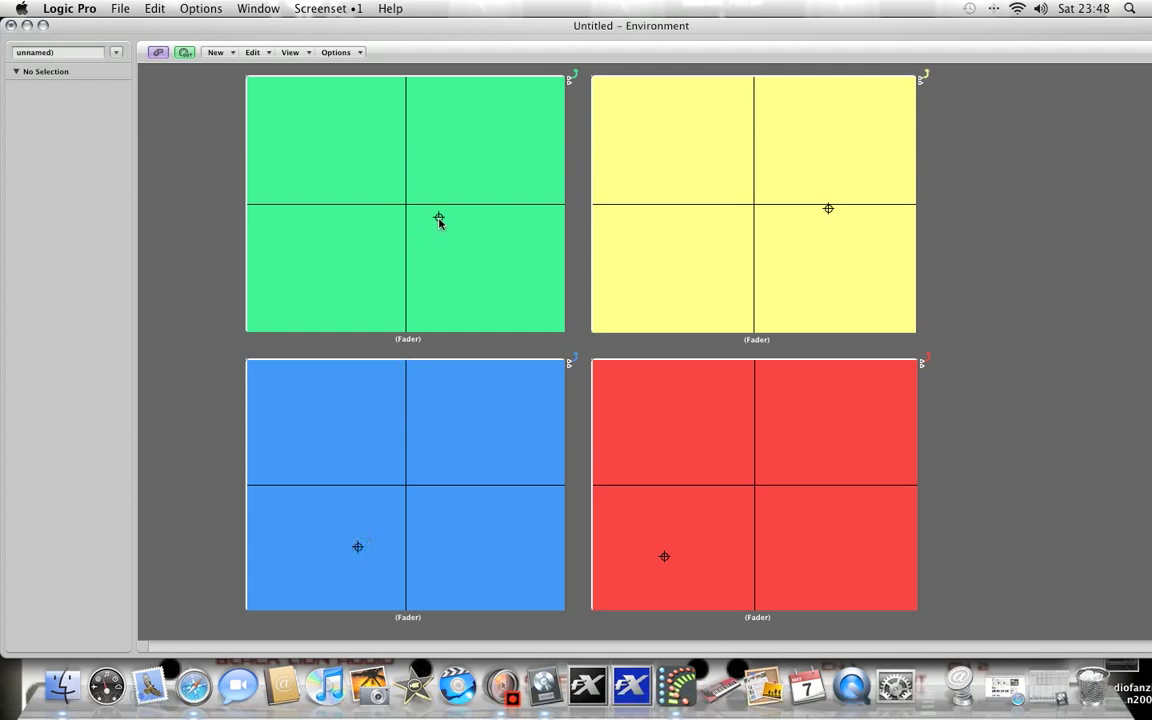
{"action": "left_click", "coordinate": [411, 226]}
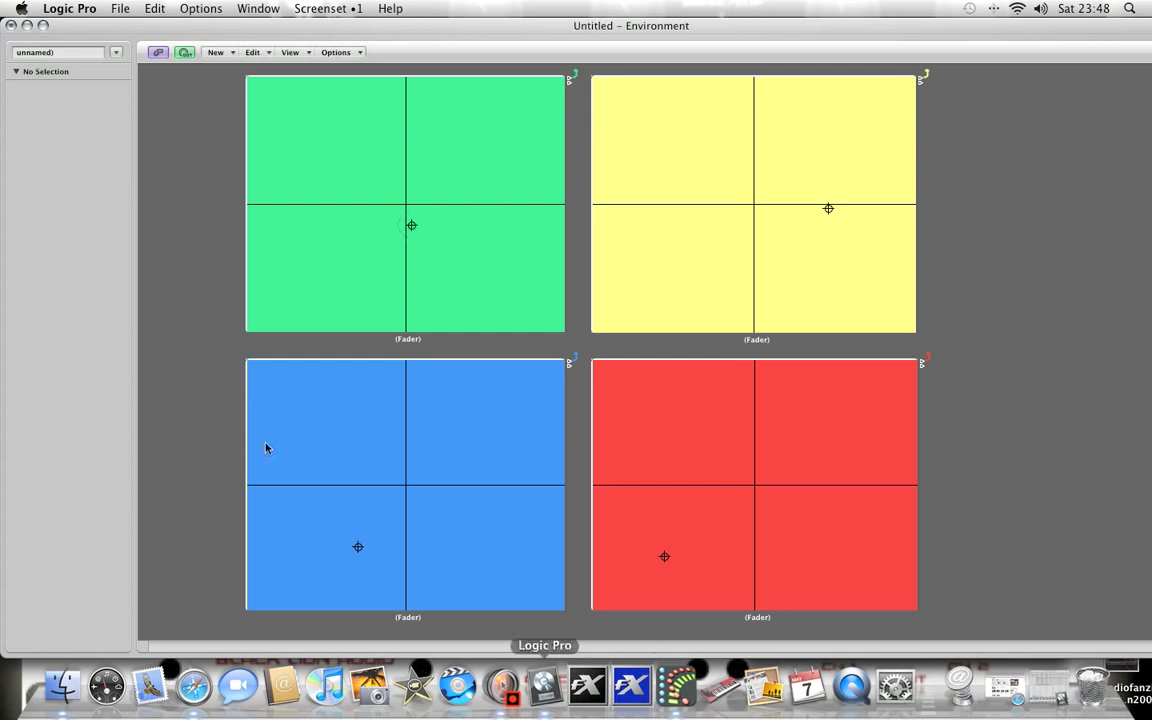
Step: Bring the Arrange window forward, then open a new Environment window and enlarge it to show all four pads
{"action": "left_click", "coordinate": [258, 8]}
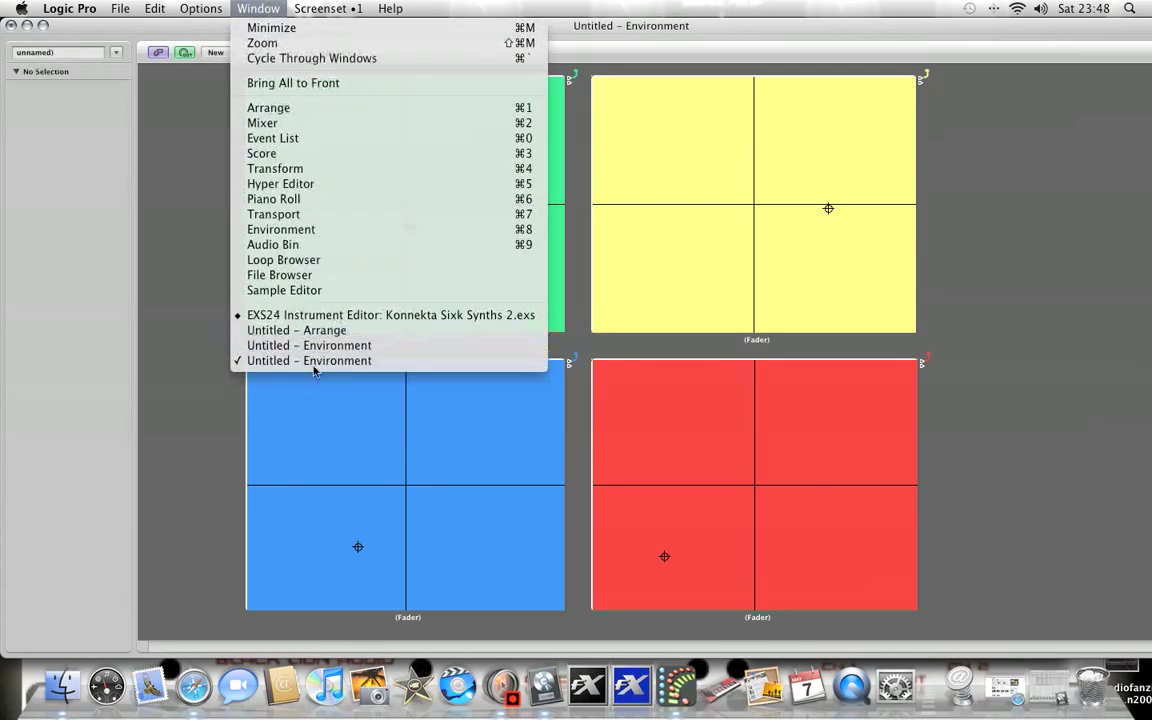
{"action": "left_click", "coordinate": [300, 330]}
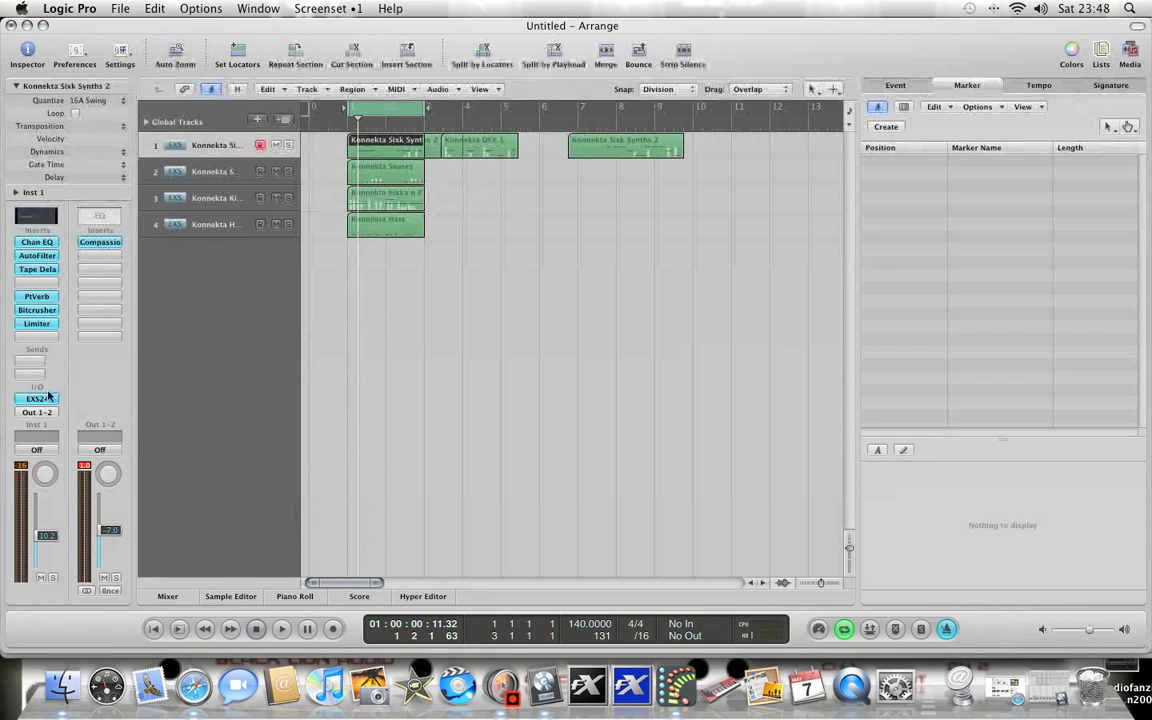
{"action": "left_click", "coordinate": [258, 8]}
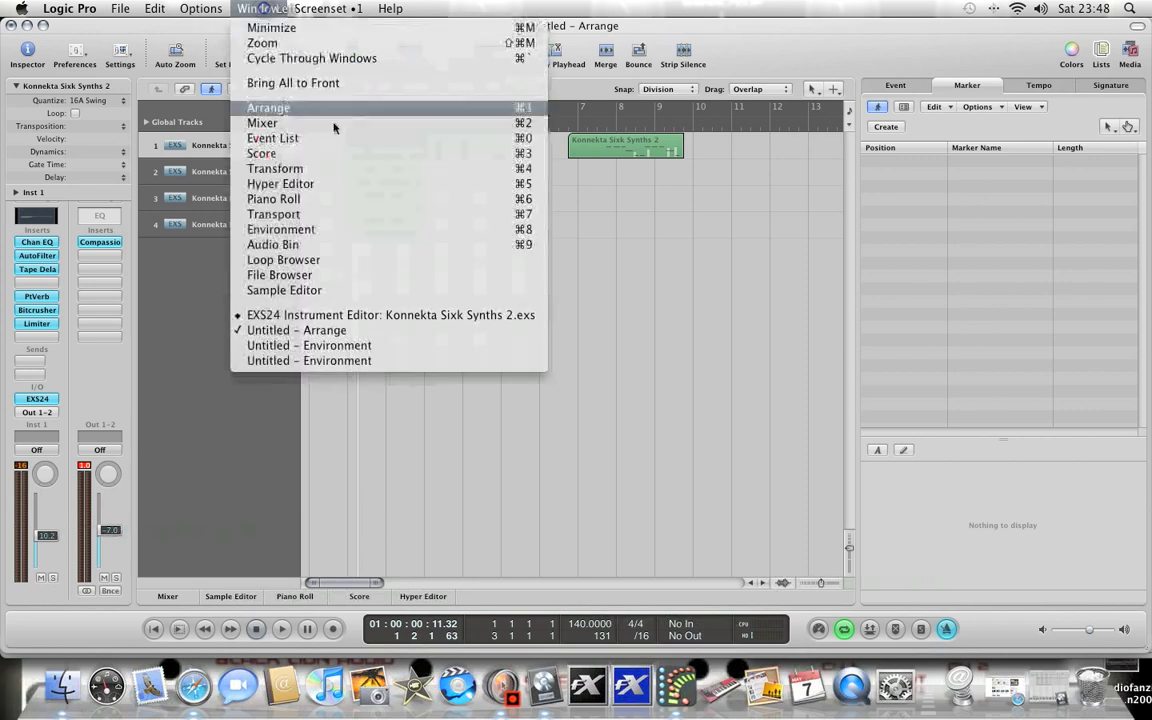
{"action": "left_click", "coordinate": [288, 229]}
{"action": "left_click_drag", "start_coordinate": [256, 80], "coordinate": [121, 30]}
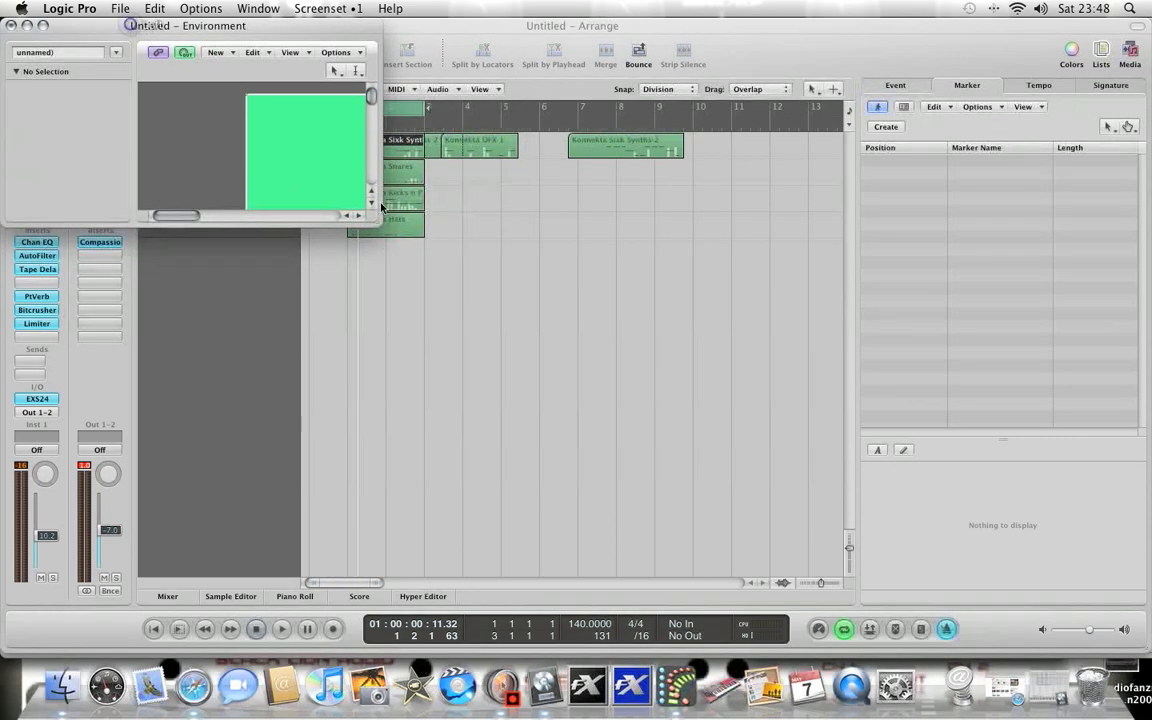
{"action": "left_click_drag", "start_coordinate": [371, 222], "coordinate": [1145, 650]}
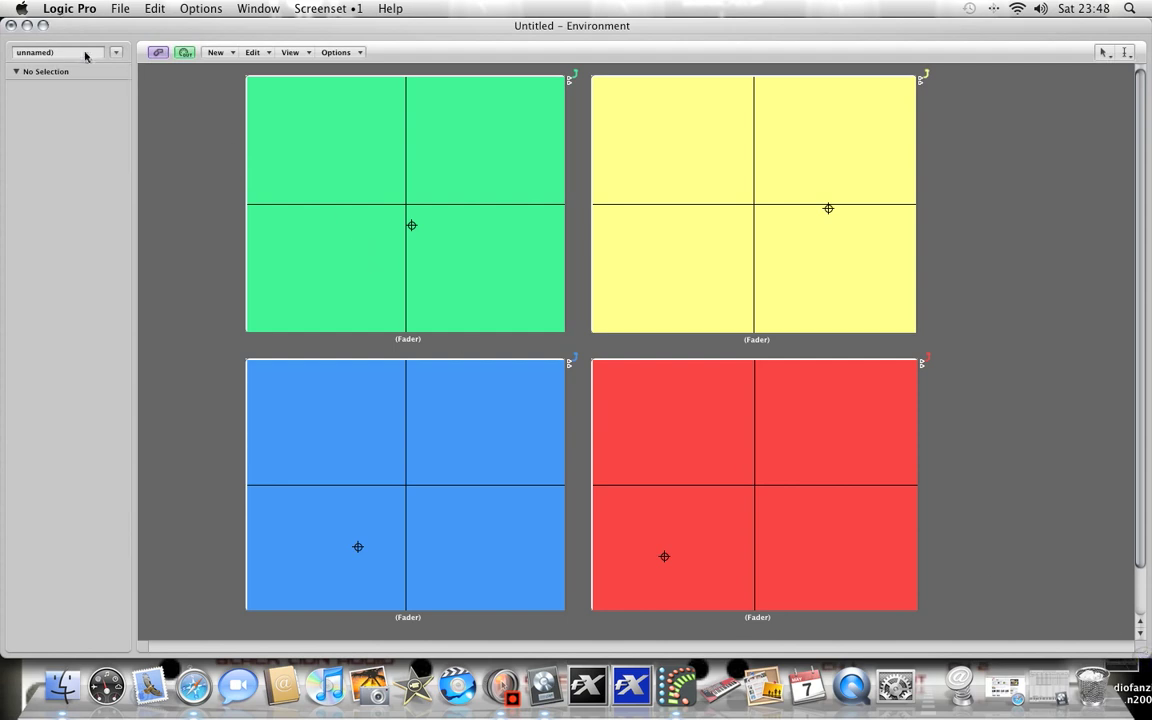
Step: Switch to the Mixer layer, add a new Monitor object and delete the old cabled Monitor
{"action": "left_click", "coordinate": [116, 52]}
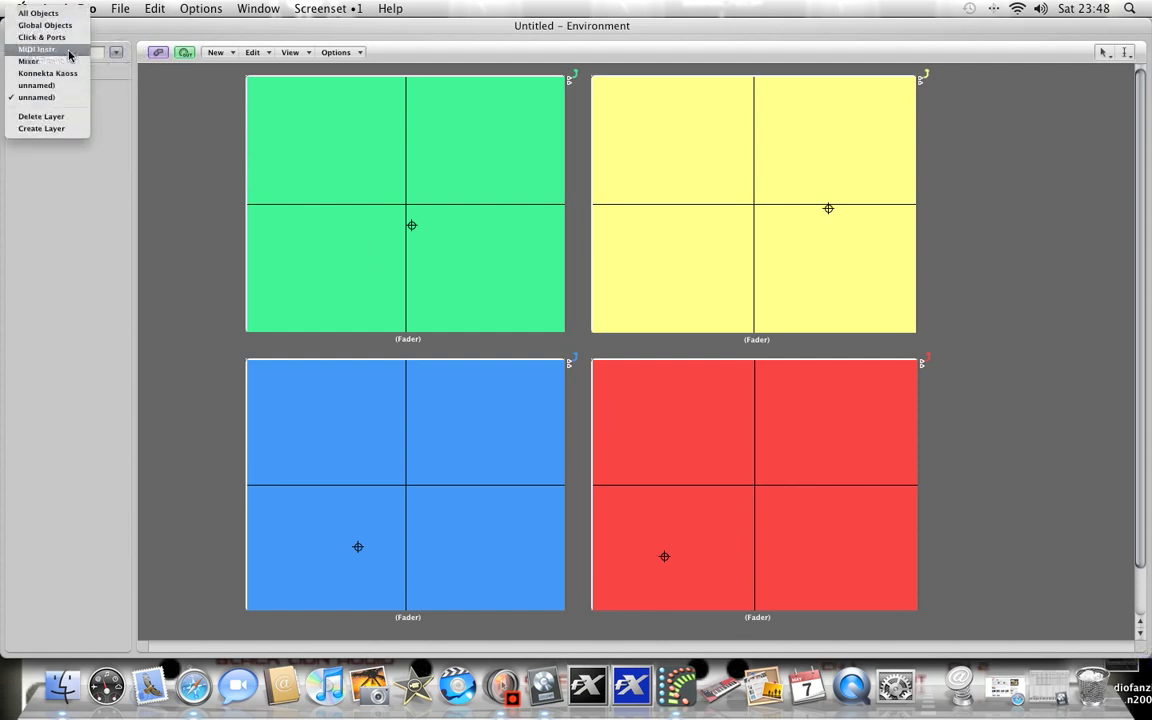
{"action": "left_click", "coordinate": [68, 55]}
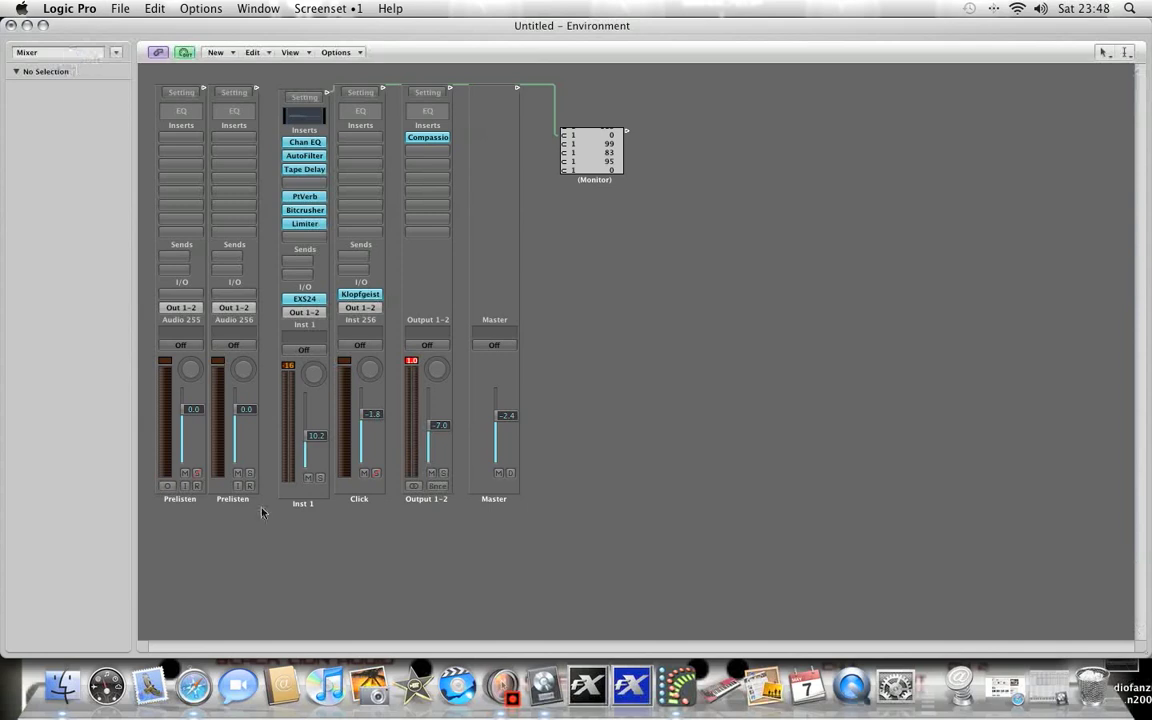
{"action": "left_click", "coordinate": [215, 52]}
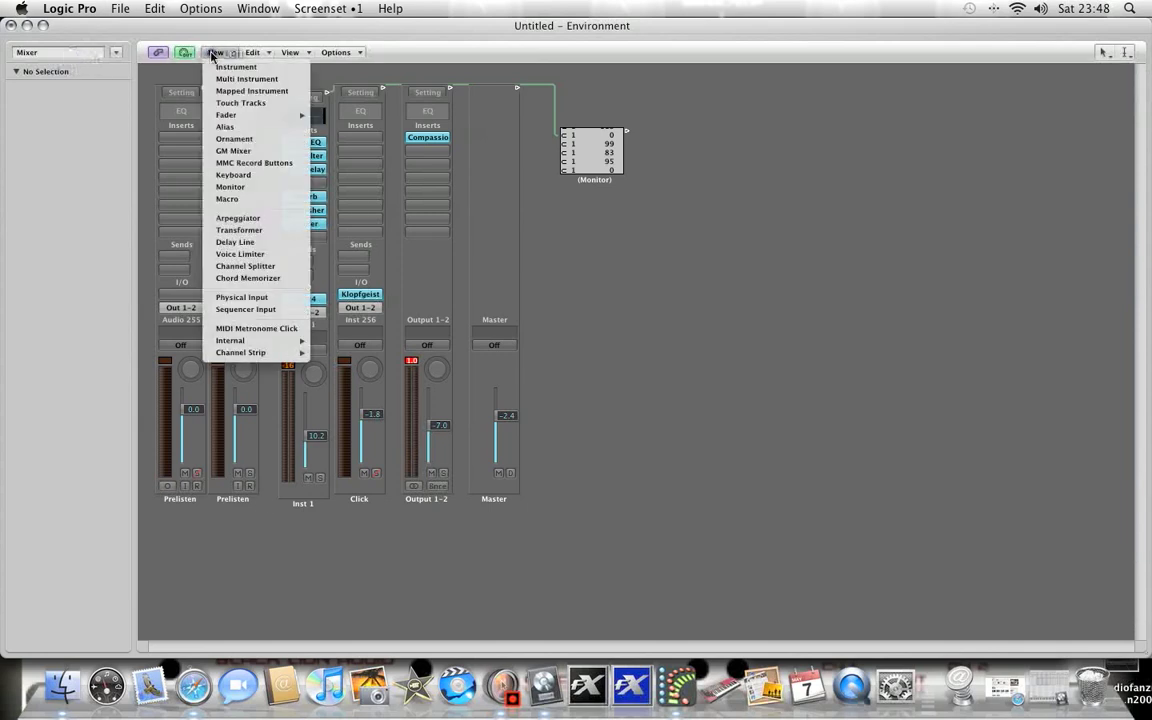
{"action": "left_click", "coordinate": [257, 184]}
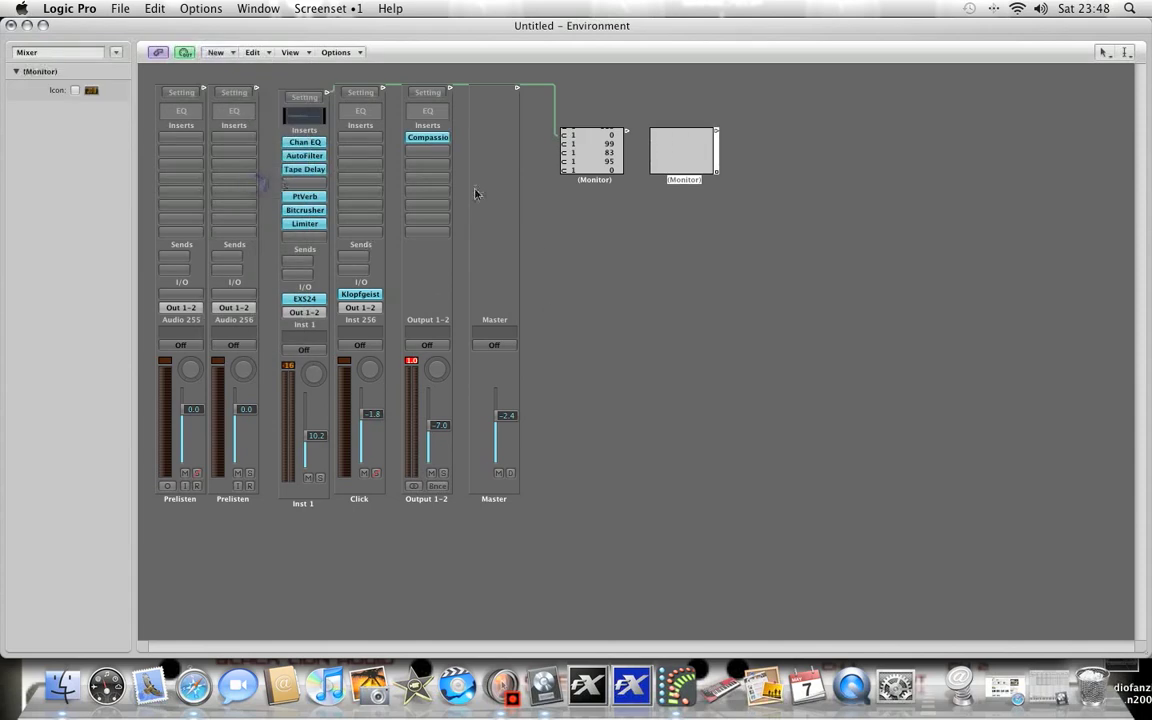
{"action": "left_click_drag", "start_coordinate": [620, 215], "coordinate": [555, 150]}
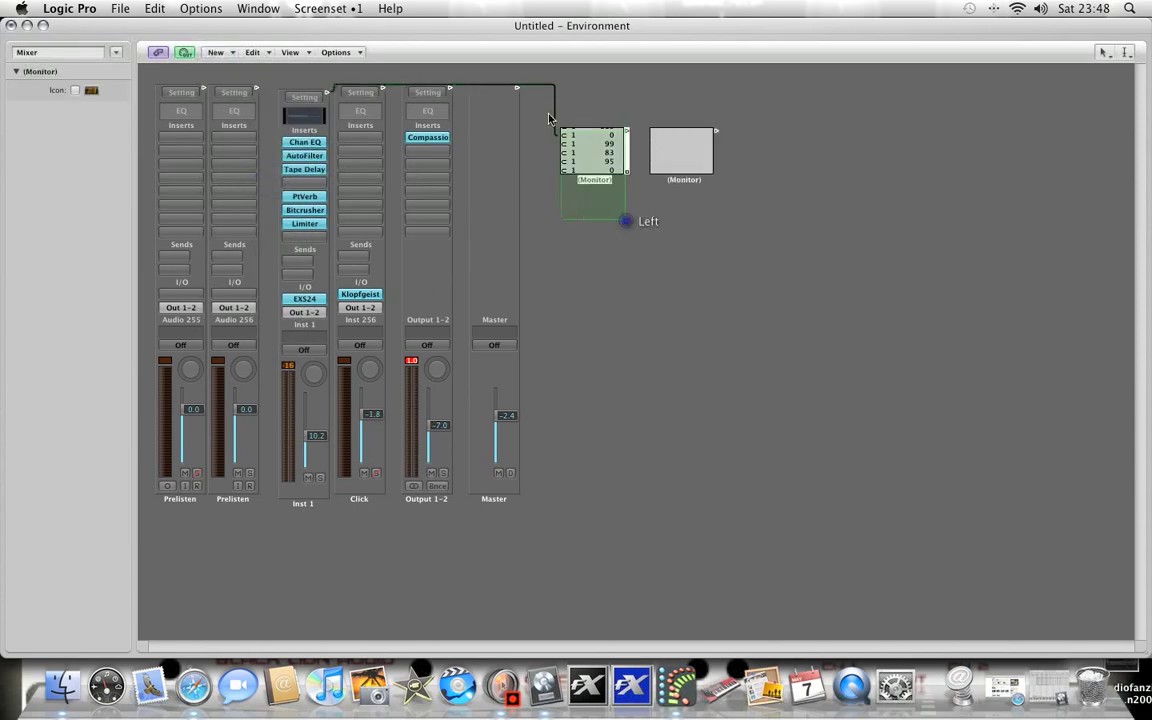
{"action": "key", "text": "Delete"}
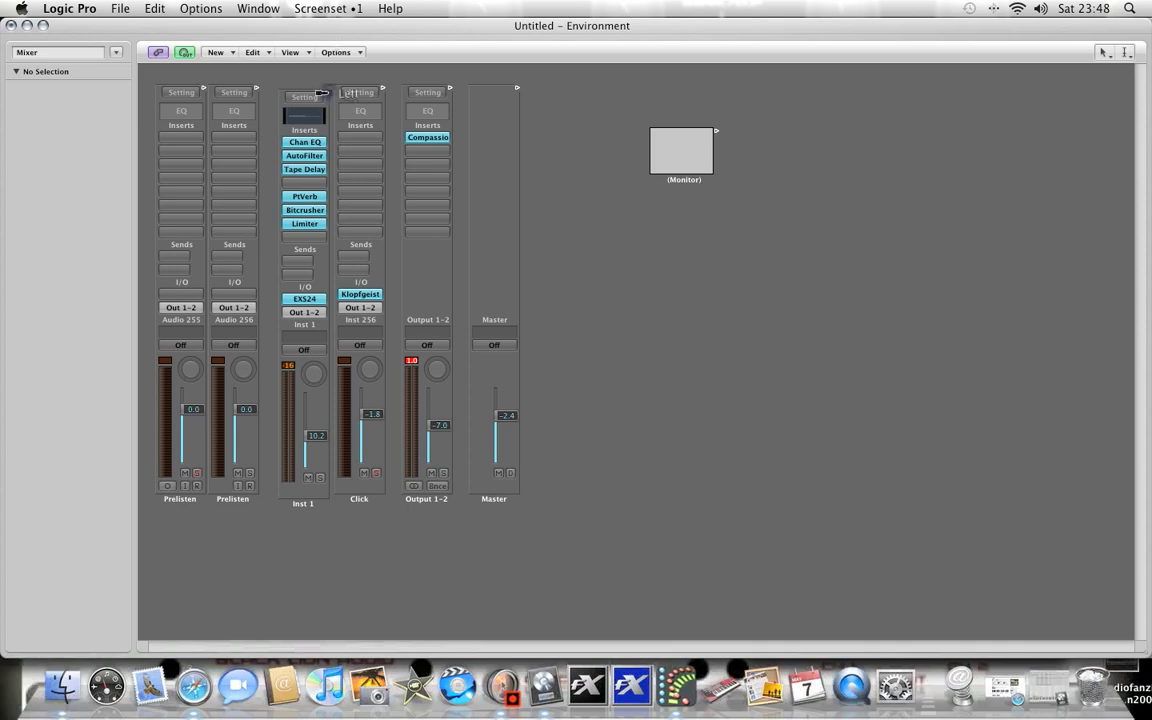
Step: Cable Inst 1 into the new Monitor and raise its AutoFilter cutoff to 74%
{"action": "left_click_drag", "start_coordinate": [326, 91], "coordinate": [690, 141]}
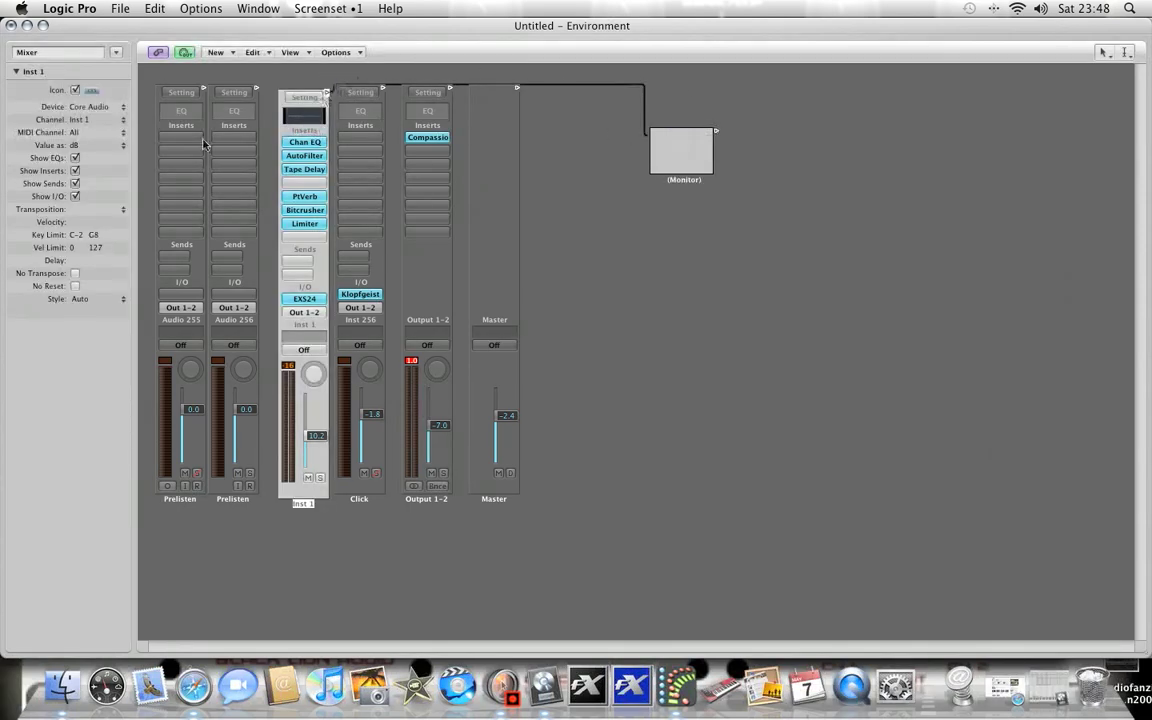
{"action": "left_click", "coordinate": [305, 156]}
{"action": "left_click_drag", "start_coordinate": [501, 122], "coordinate": [723, 242]}
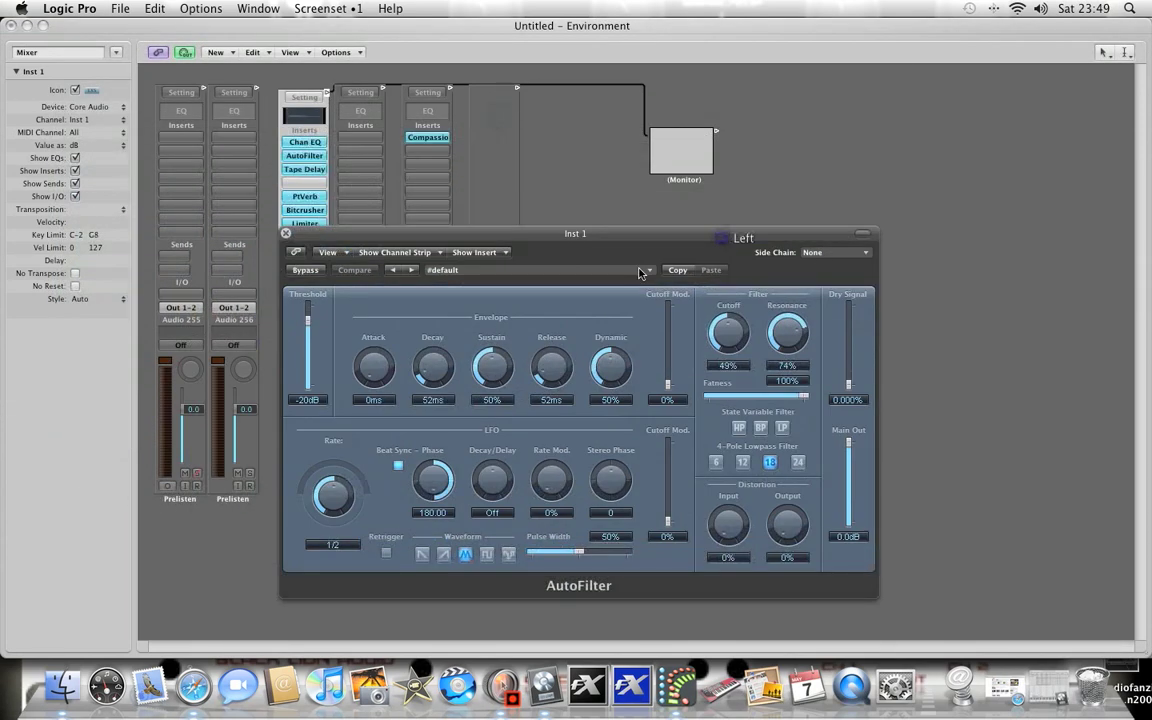
{"action": "left_click_drag", "start_coordinate": [728, 332], "coordinate": [730, 326]}
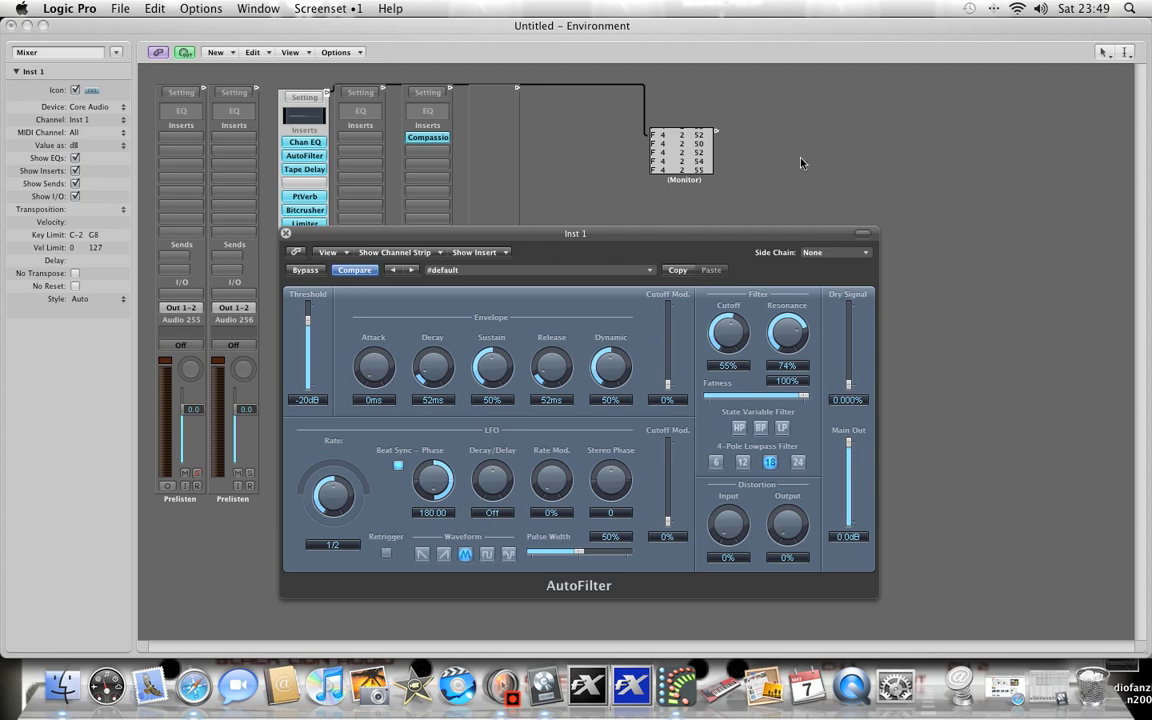
{"action": "left_click_drag", "start_coordinate": [728, 350], "coordinate": [787, 340]}
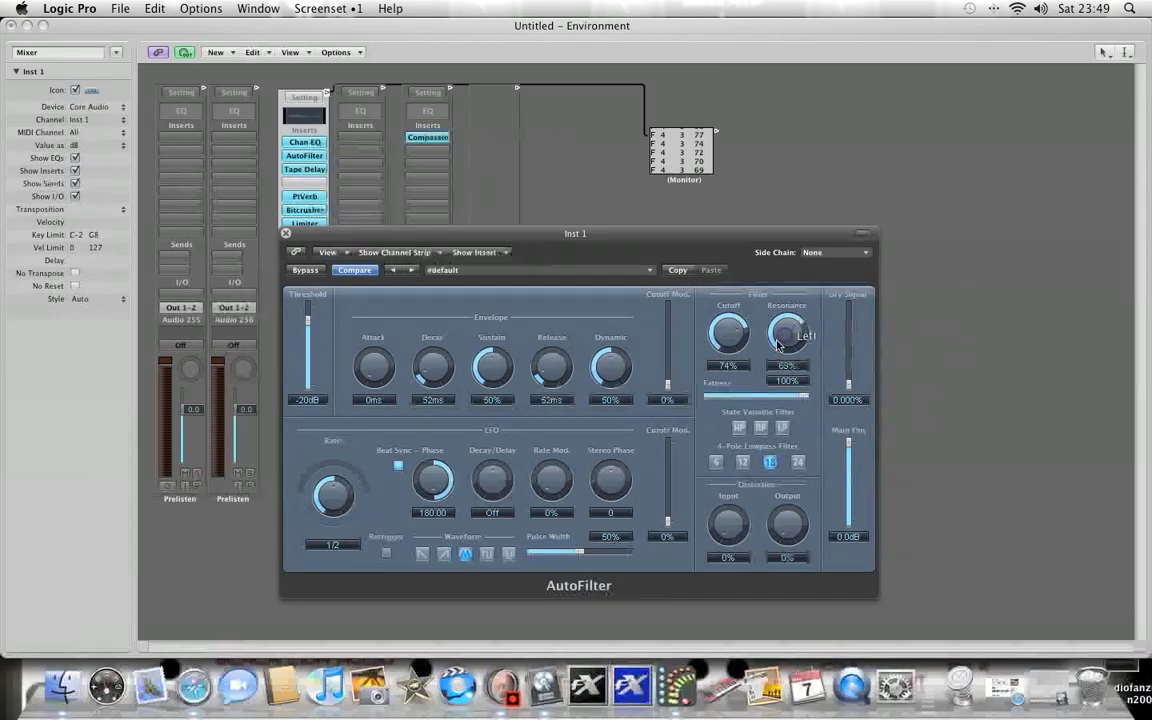
{"action": "left_click", "coordinate": [728, 524]}
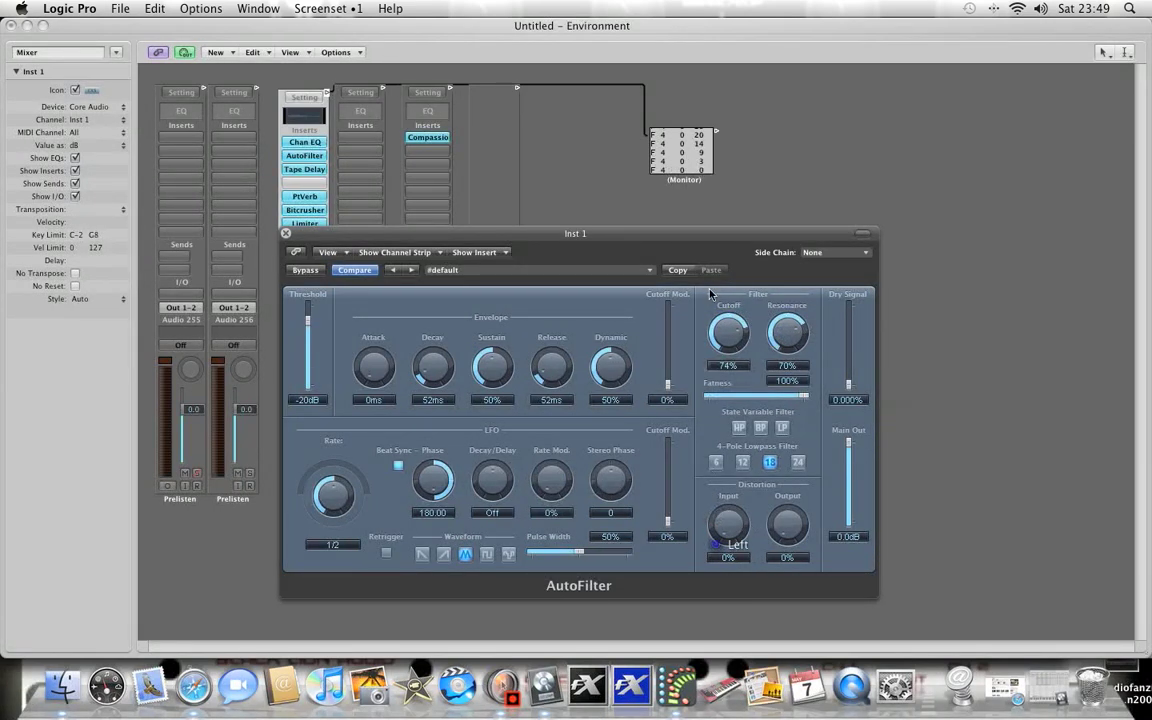
Step: Close AutoFilter and delete the Monitor object along with its cable
{"action": "left_click", "coordinate": [285, 233]}
{"action": "left_click_drag", "start_coordinate": [736, 250], "coordinate": [660, 130]}
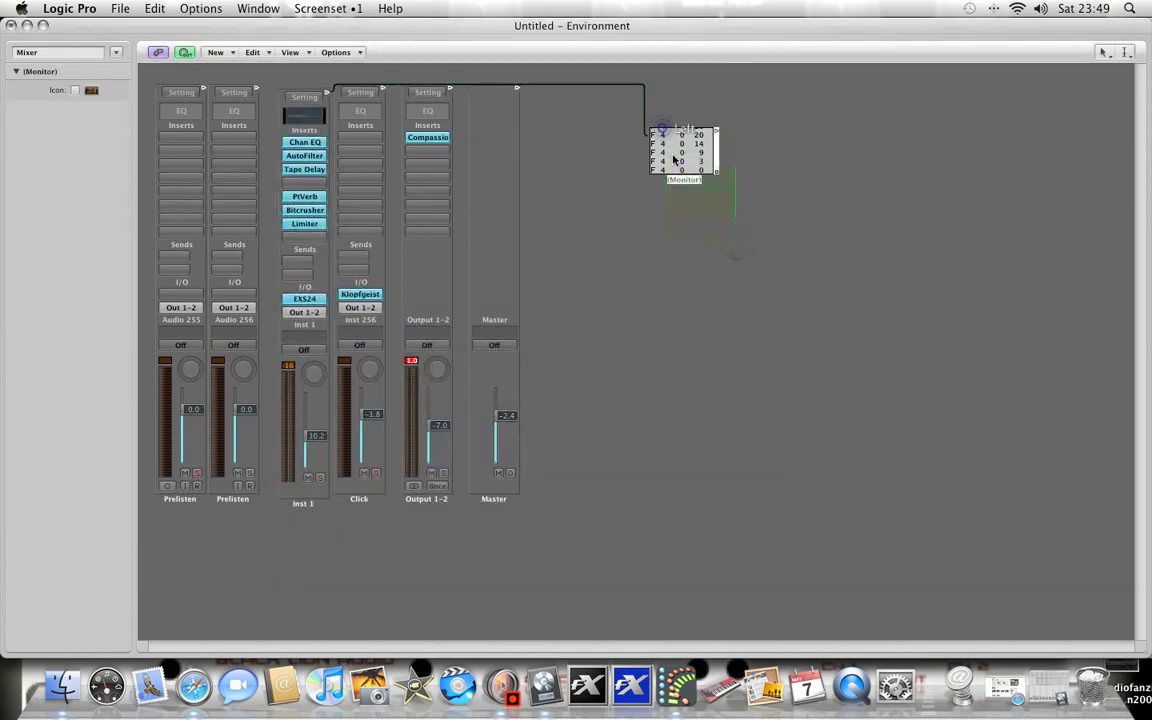
{"action": "key", "text": "BackSpace"}
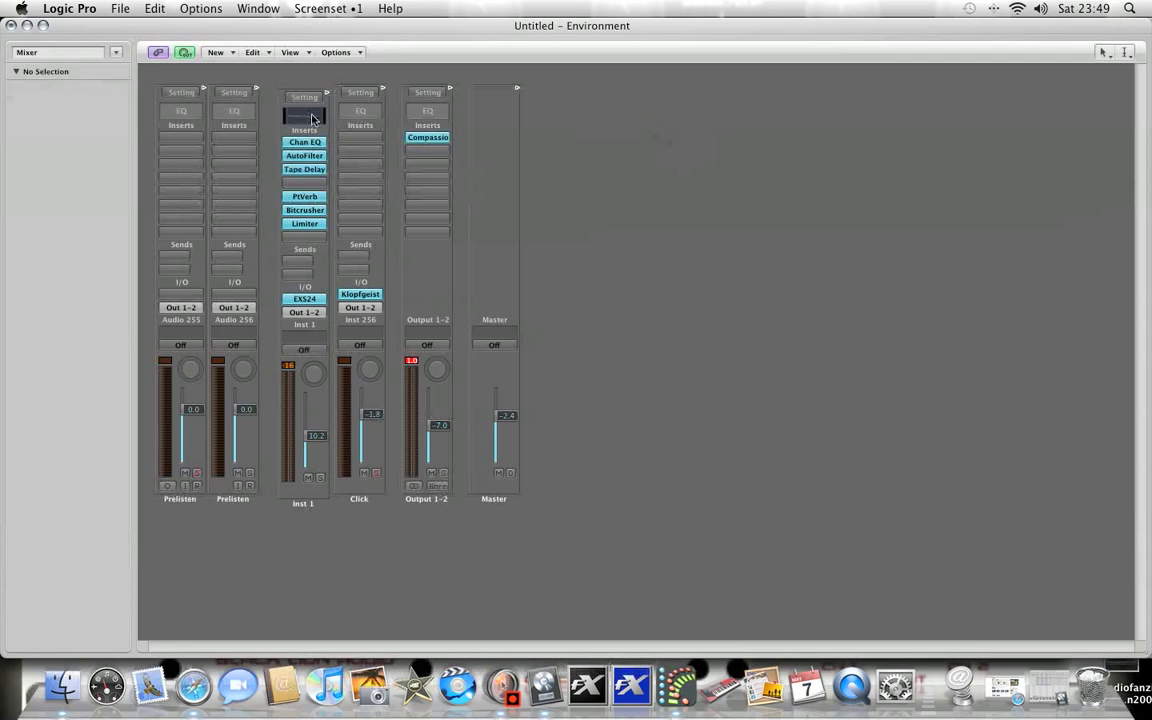
Step: Add a new Monitor object and cable Inst 1's output into it
{"action": "left_click", "coordinate": [216, 52]}
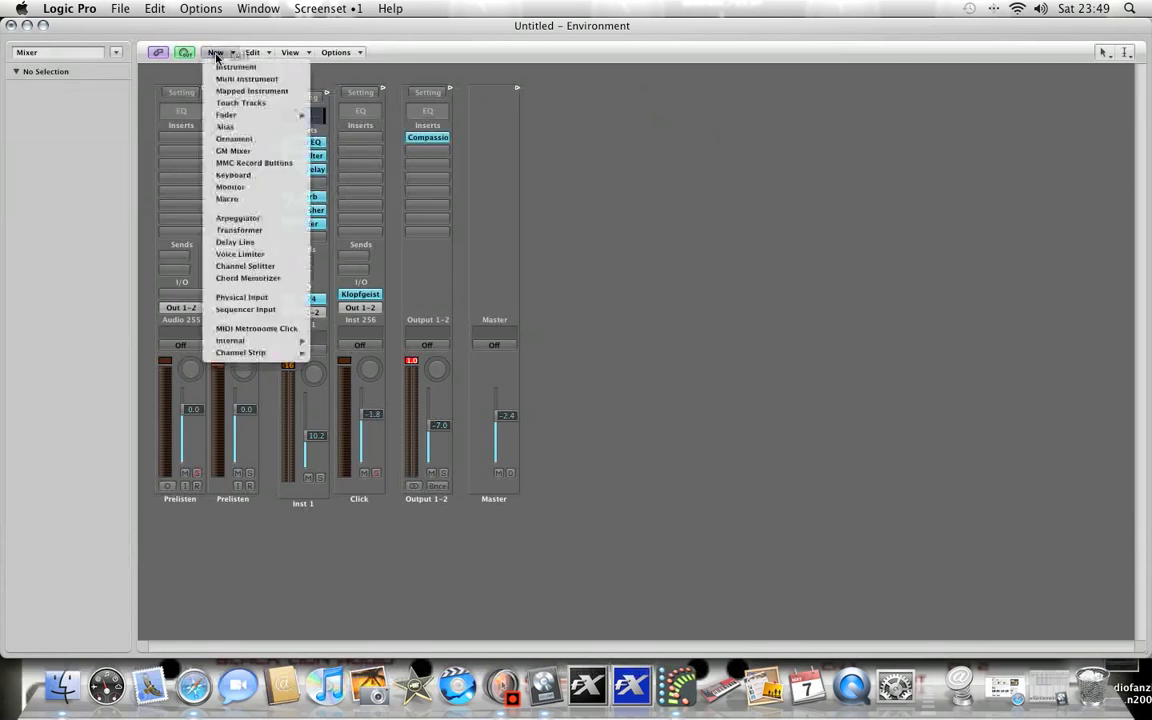
{"action": "left_click", "coordinate": [238, 187]}
{"action": "left_click_drag", "start_coordinate": [328, 92], "coordinate": [590, 145]}
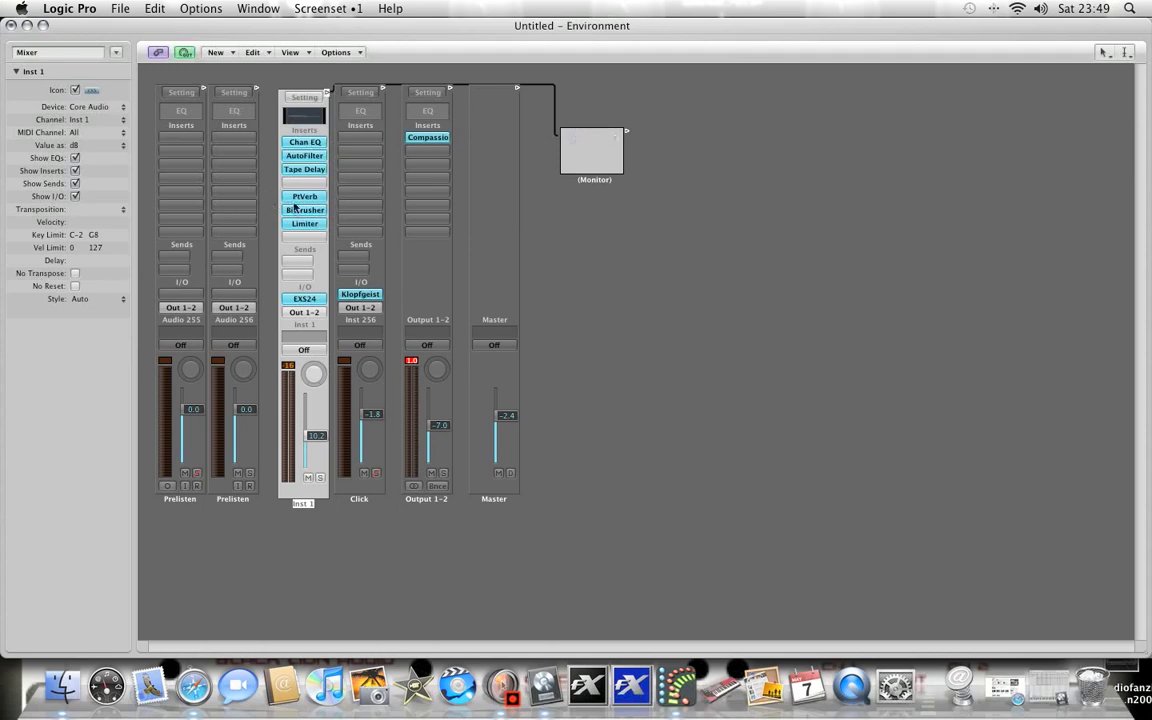
Step: Set Inst 1's PlatinumVerb to Wet 74% and Reverb Time 4.50 sec
{"action": "left_click", "coordinate": [295, 197]}
{"action": "left_click_drag", "start_coordinate": [717, 142], "coordinate": [809, 191]}
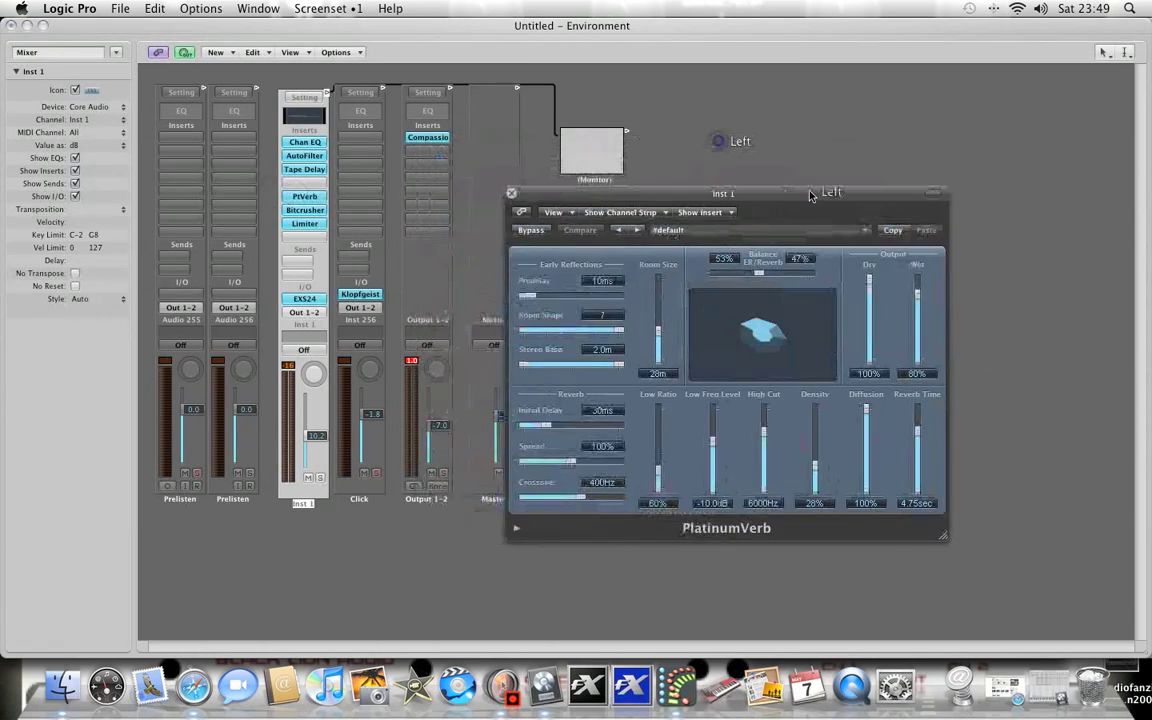
{"action": "left_click_drag", "start_coordinate": [917, 291], "coordinate": [916, 299]}
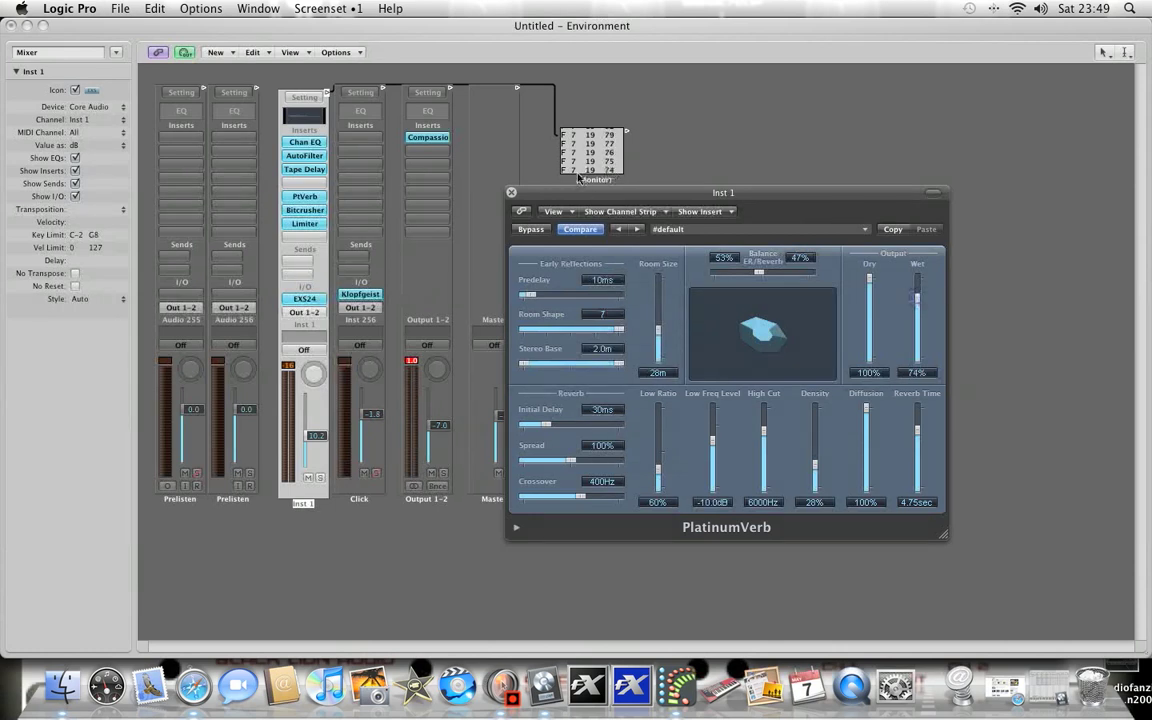
{"action": "left_click_drag", "start_coordinate": [915, 432], "coordinate": [914, 437]}
Step: Close the PlatinumVerb window and clear the selection in the Environment
{"action": "left_click", "coordinate": [511, 192]}
{"action": "left_click", "coordinate": [670, 277]}
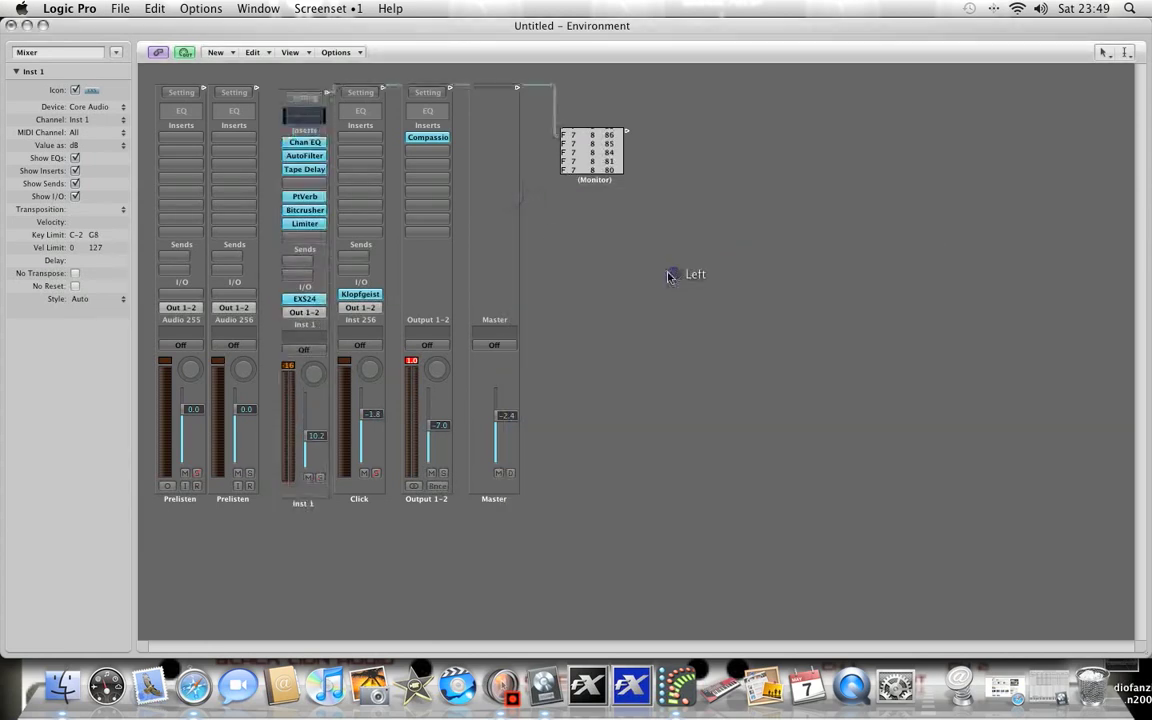
{"action": "left_click_drag", "start_coordinate": [586, 147], "coordinate": [672, 272]}
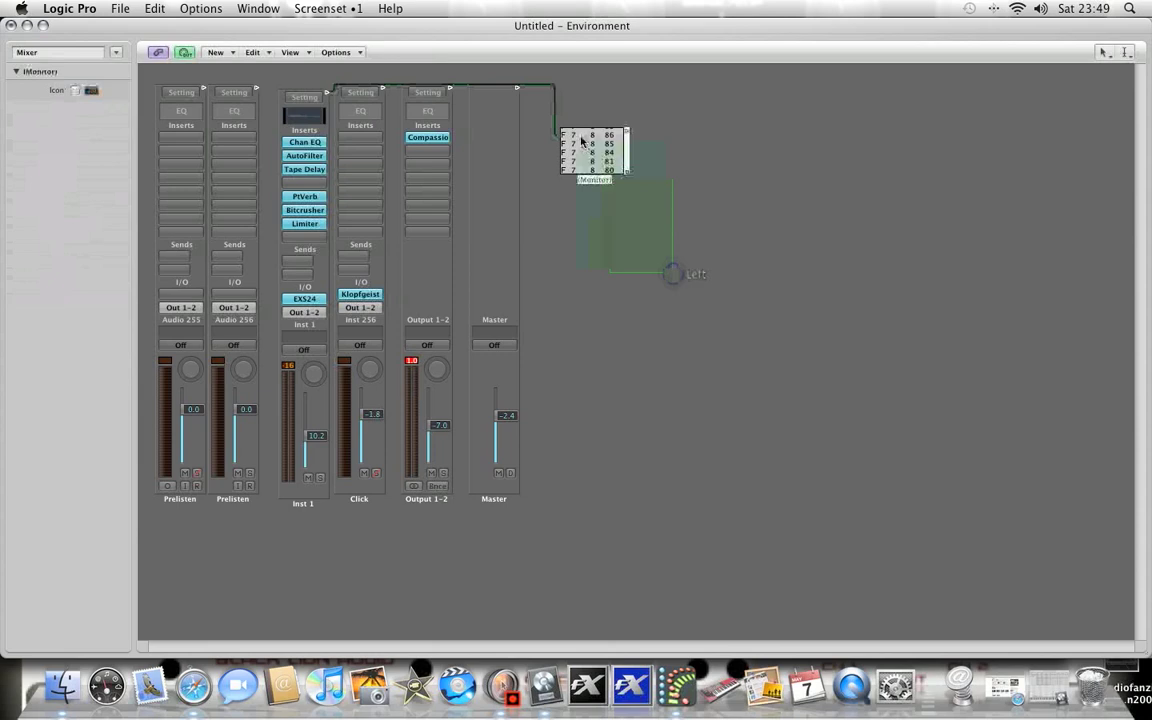
{"action": "left_click", "coordinate": [755, 220]}
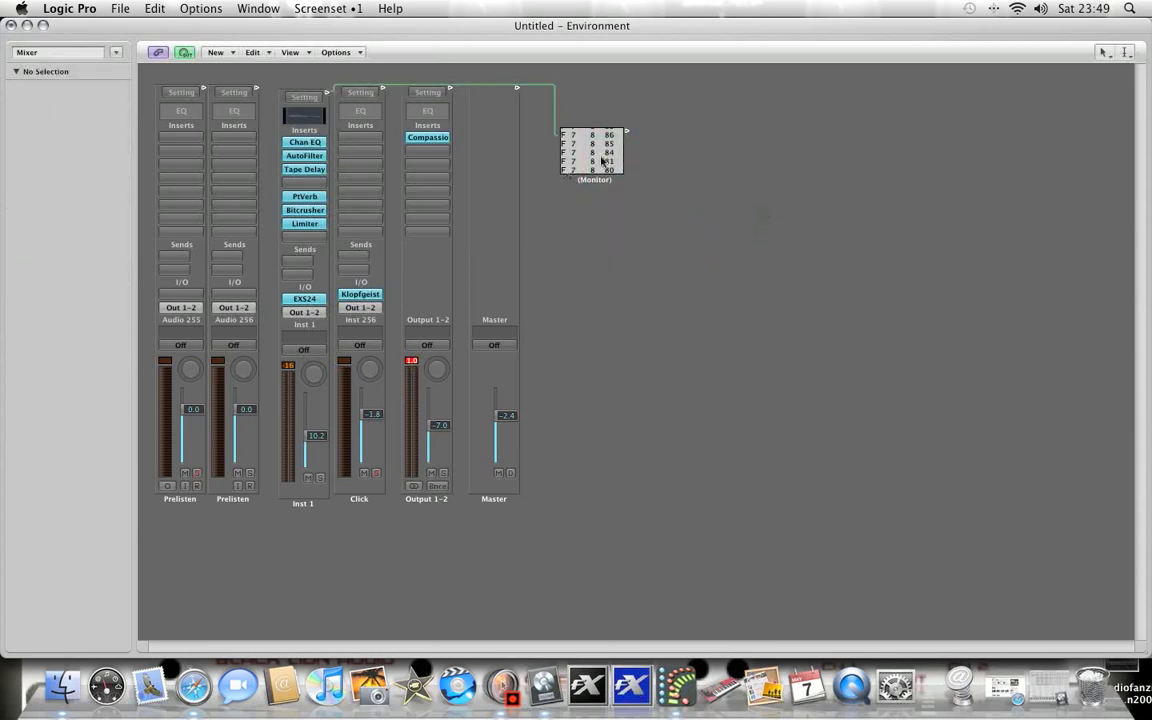
Step: Copy the Inst 1 channel strip
{"action": "left_click", "coordinate": [302, 486]}
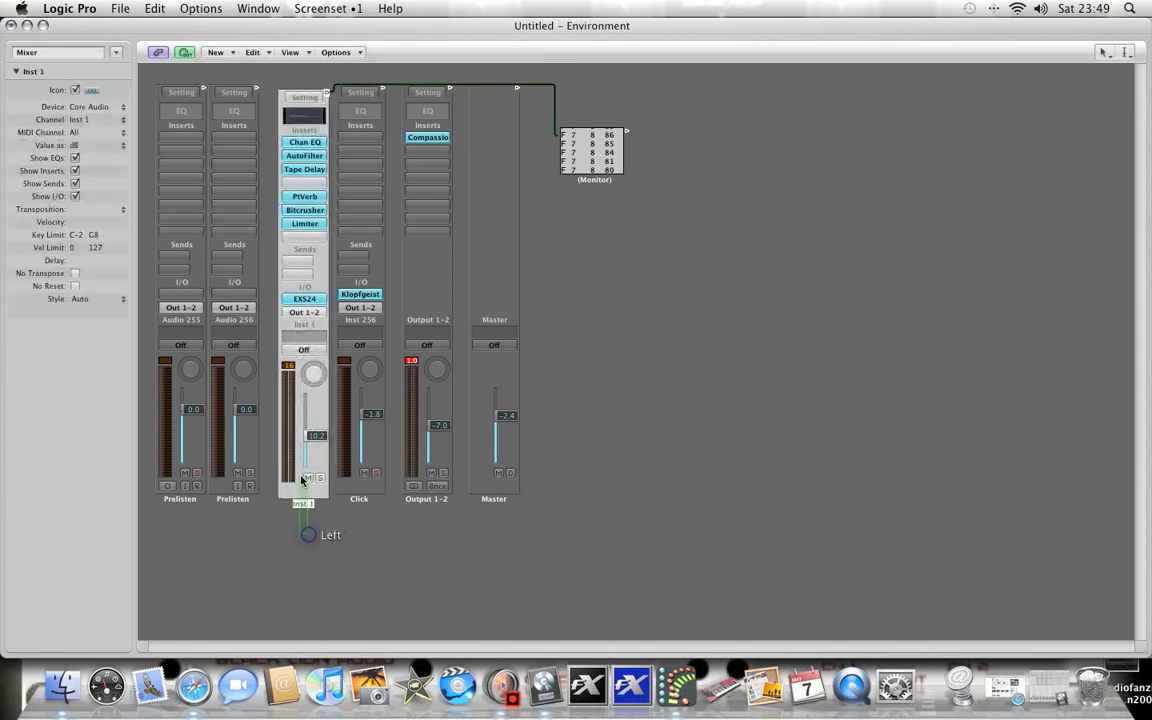
{"action": "right_click", "coordinate": [306, 490]}
{"action": "left_click", "coordinate": [329, 510]}
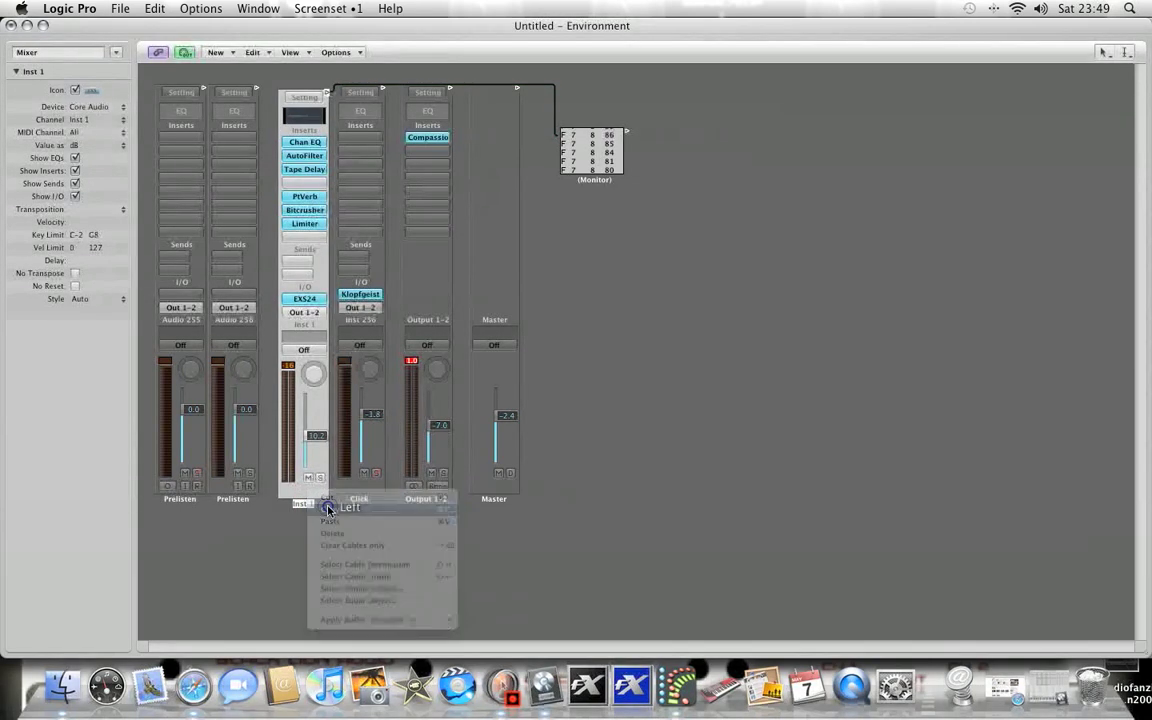
{"action": "left_click", "coordinate": [116, 52]}
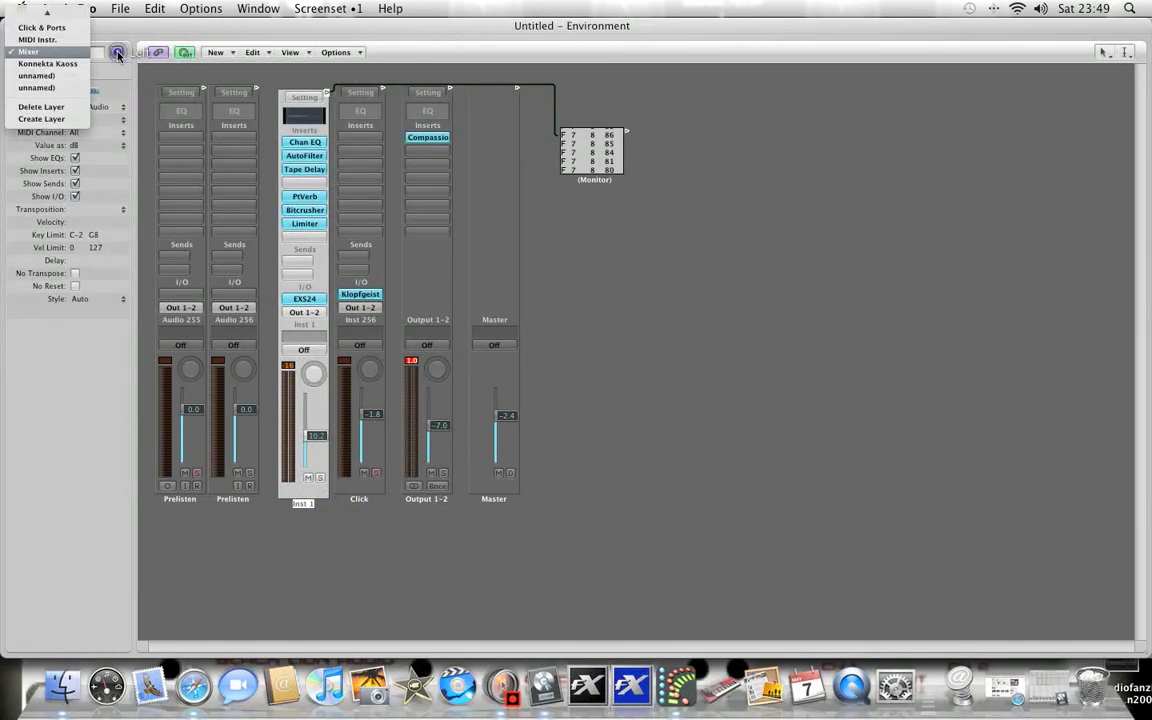
Step: Switch to the unnamed vector-pad layer and paste the copied Inst 1 strip there
{"action": "left_click", "coordinate": [27, 97]}
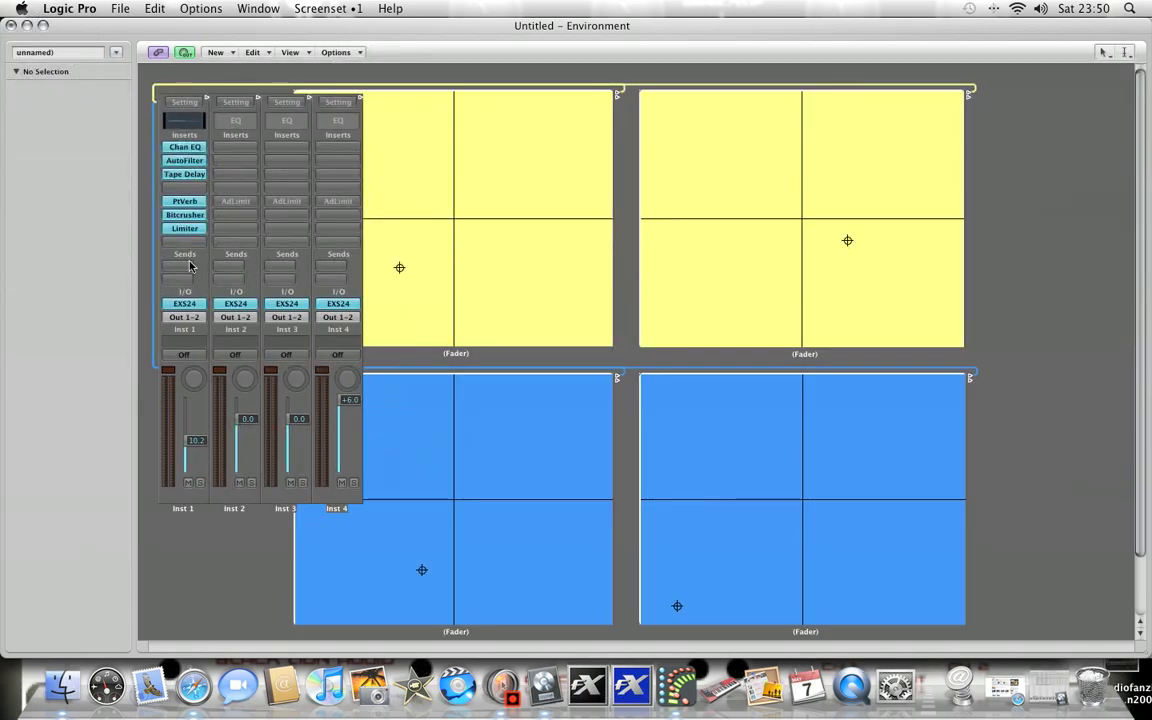
{"action": "right_click", "coordinate": [187, 546]}
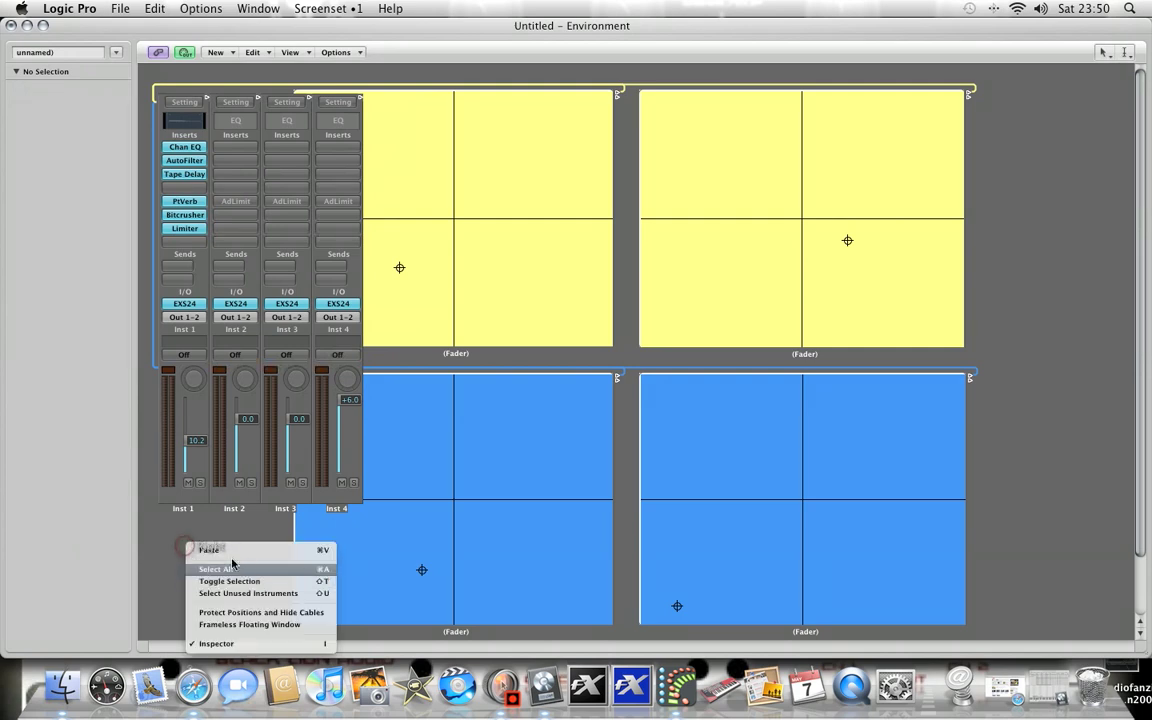
{"action": "left_click", "coordinate": [225, 552]}
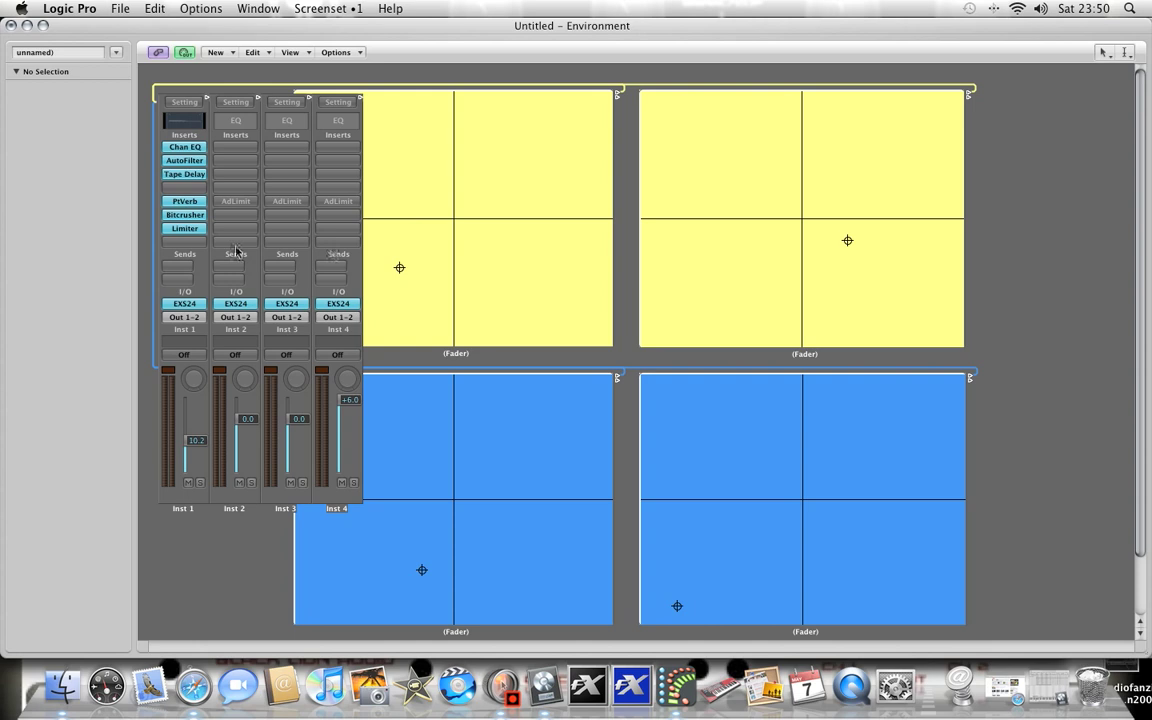
Step: Add a new vector fader object and drag it into place on the layer
{"action": "left_click", "coordinate": [216, 52]}
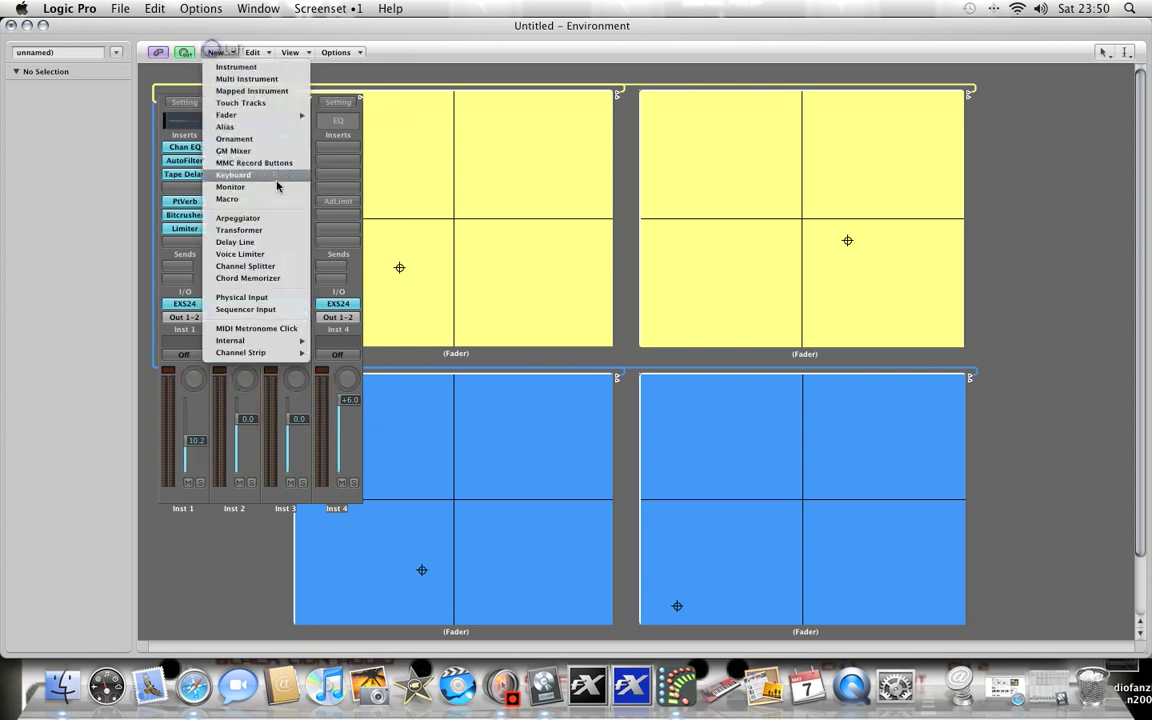
{"action": "mouse_move", "coordinate": [276, 121]}
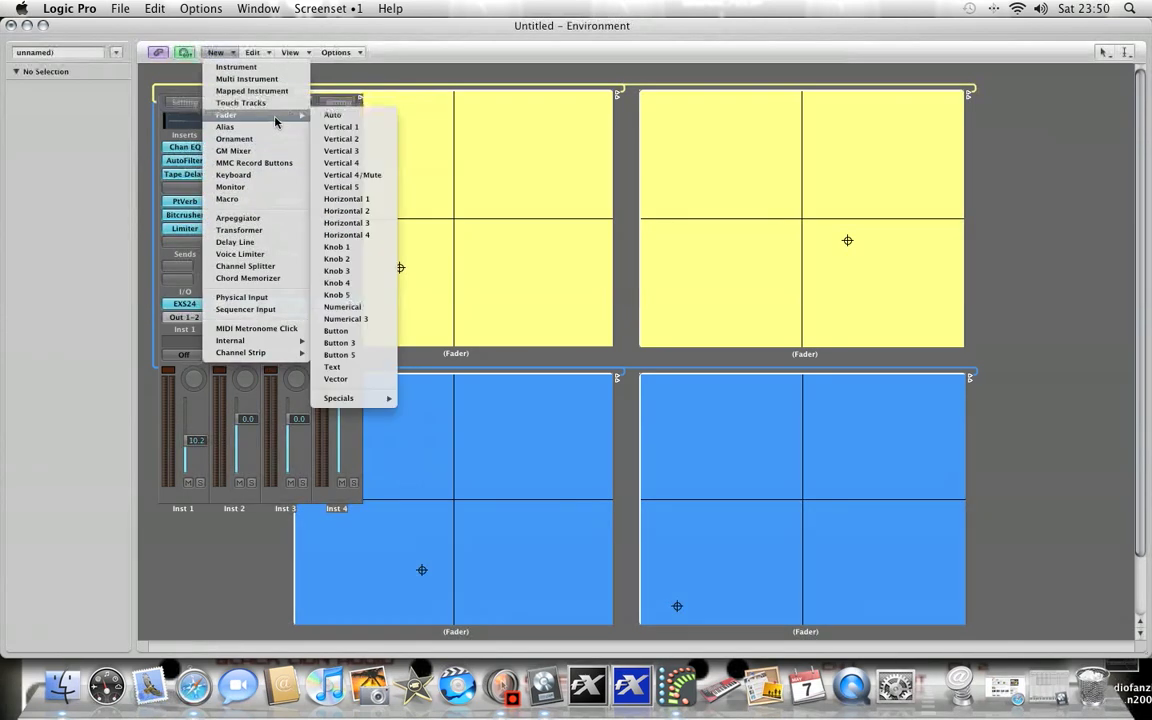
{"action": "left_click", "coordinate": [338, 378]}
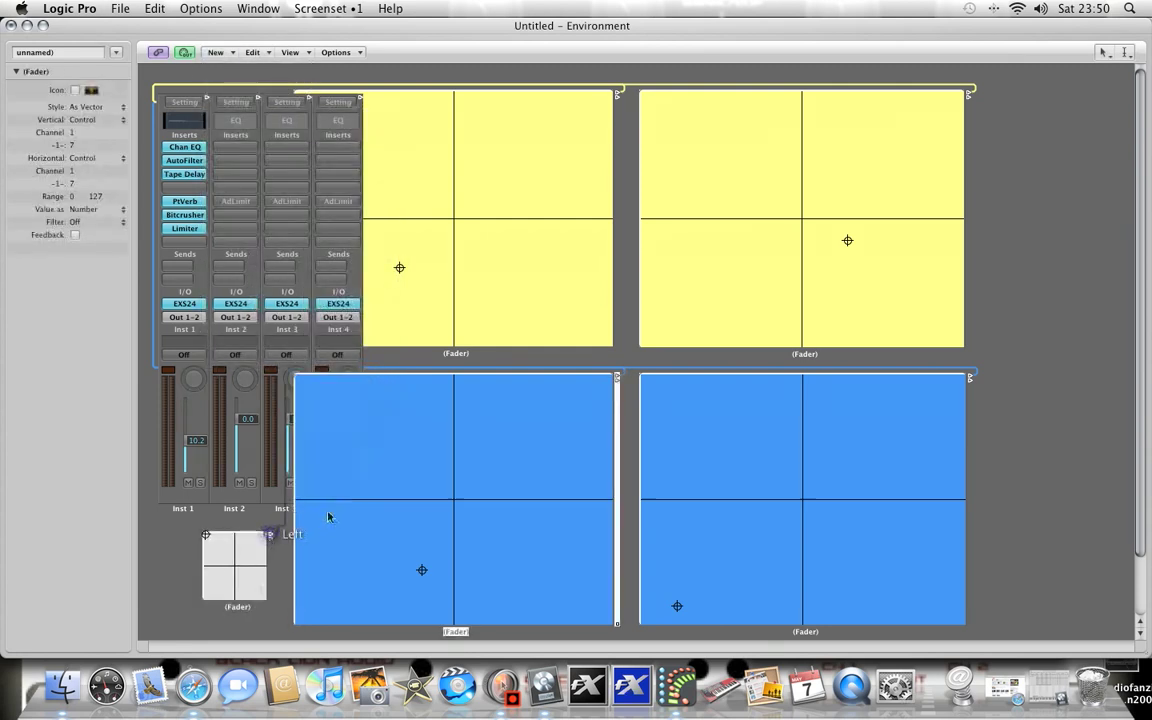
{"action": "mouse_move", "coordinate": [329, 514]}
{"action": "left_mouse_down"}
{"action": "mouse_move", "coordinate": [135, 94]}
{"action": "mouse_move", "coordinate": [155, 400]}
{"action": "left_mouse_up"}
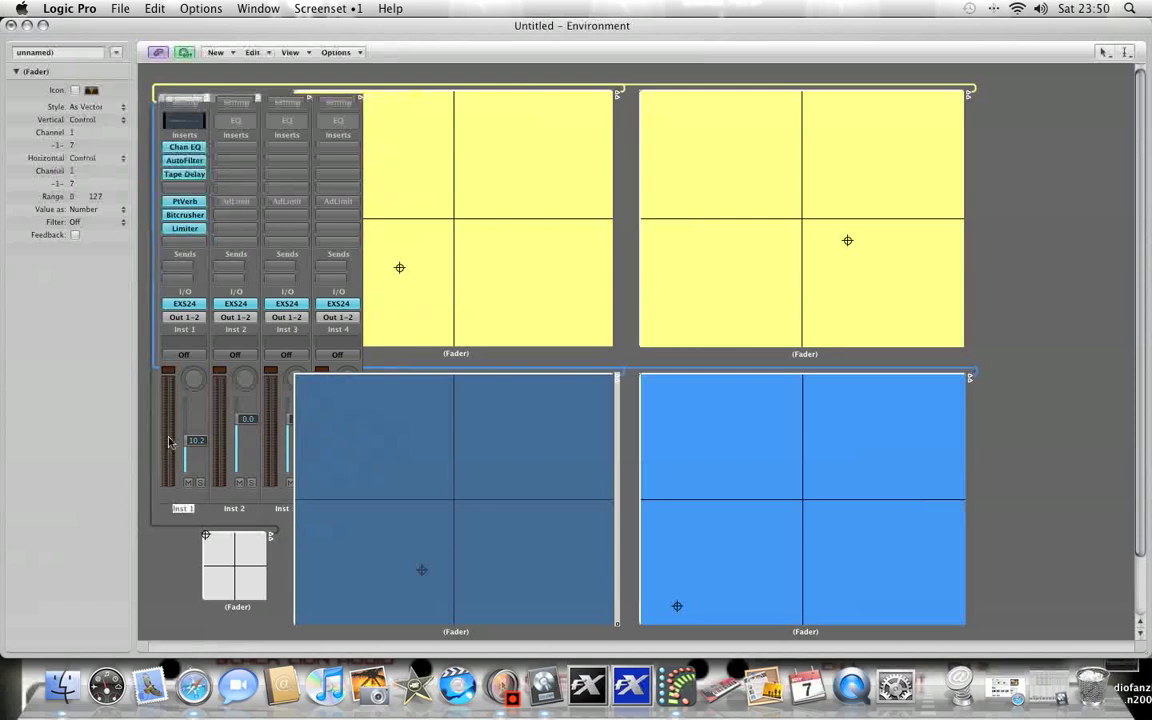
{"action": "left_click", "coordinate": [172, 357]}
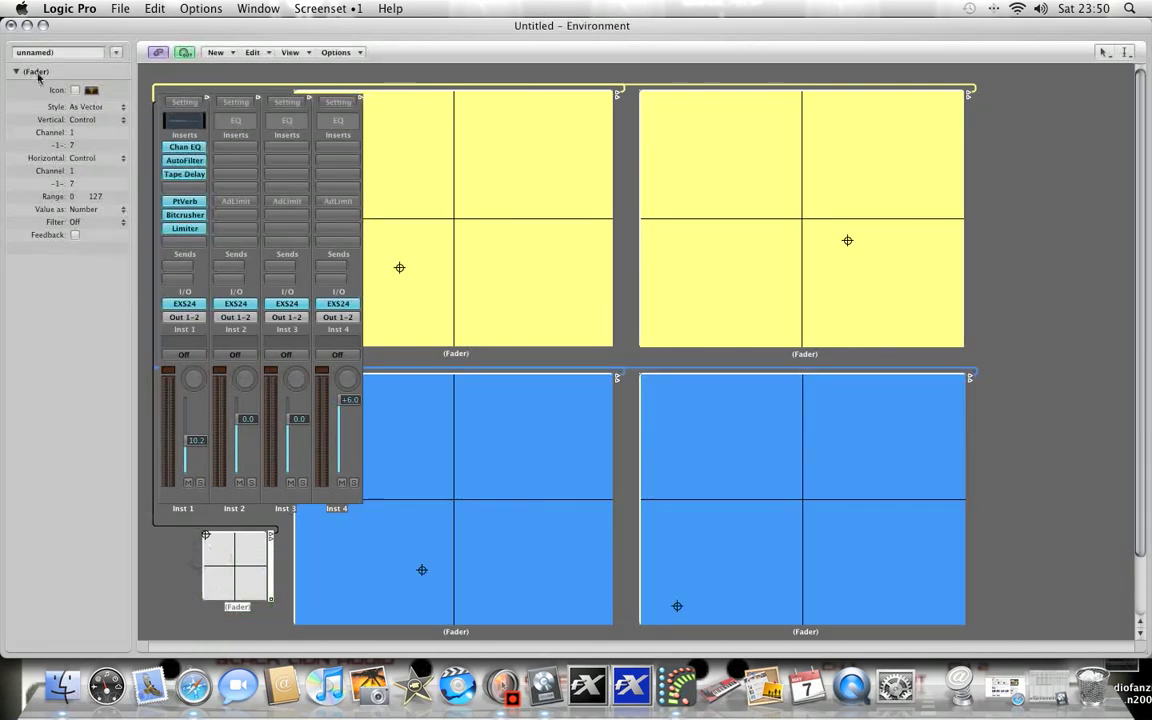
Step: Set both the vertical and horizontal axes of the small pad to Fader
{"action": "left_click", "coordinate": [83, 119]}
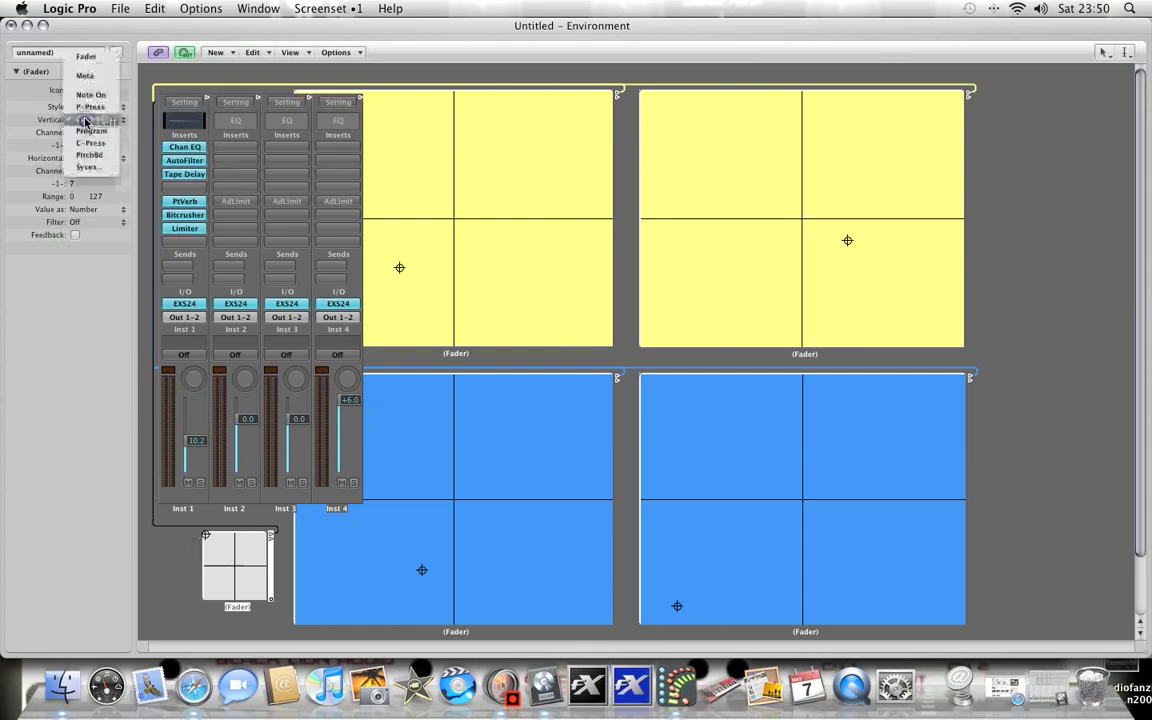
{"action": "left_click", "coordinate": [87, 57]}
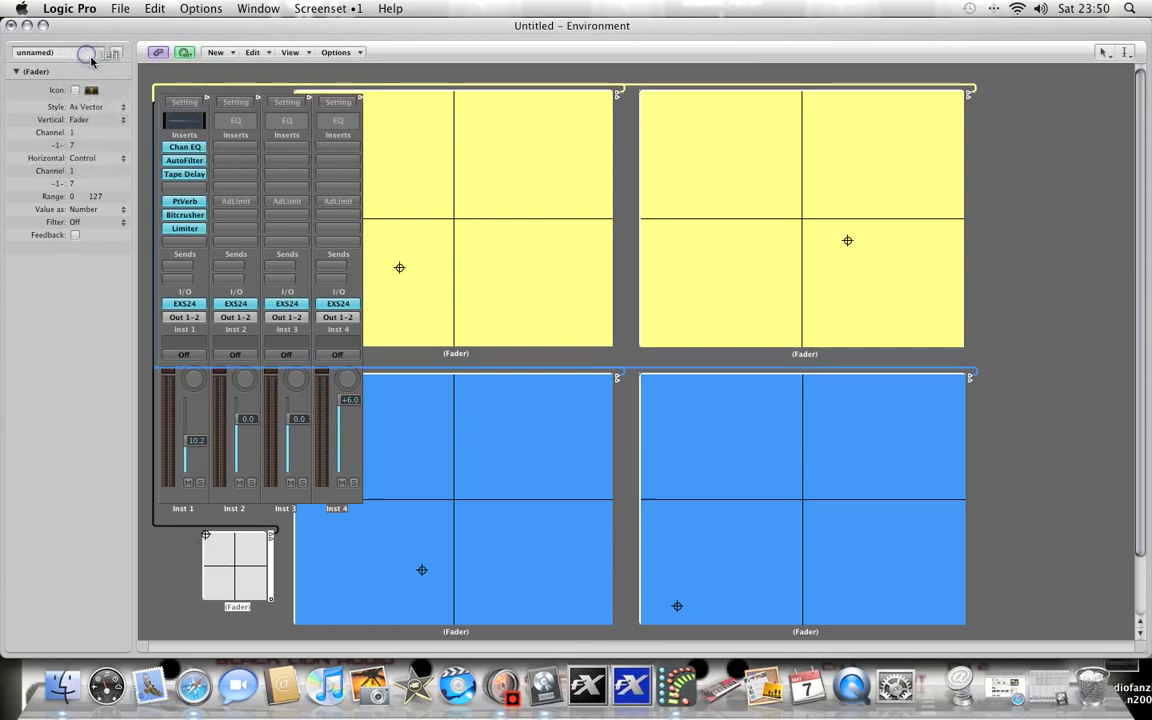
{"action": "left_click", "coordinate": [82, 158]}
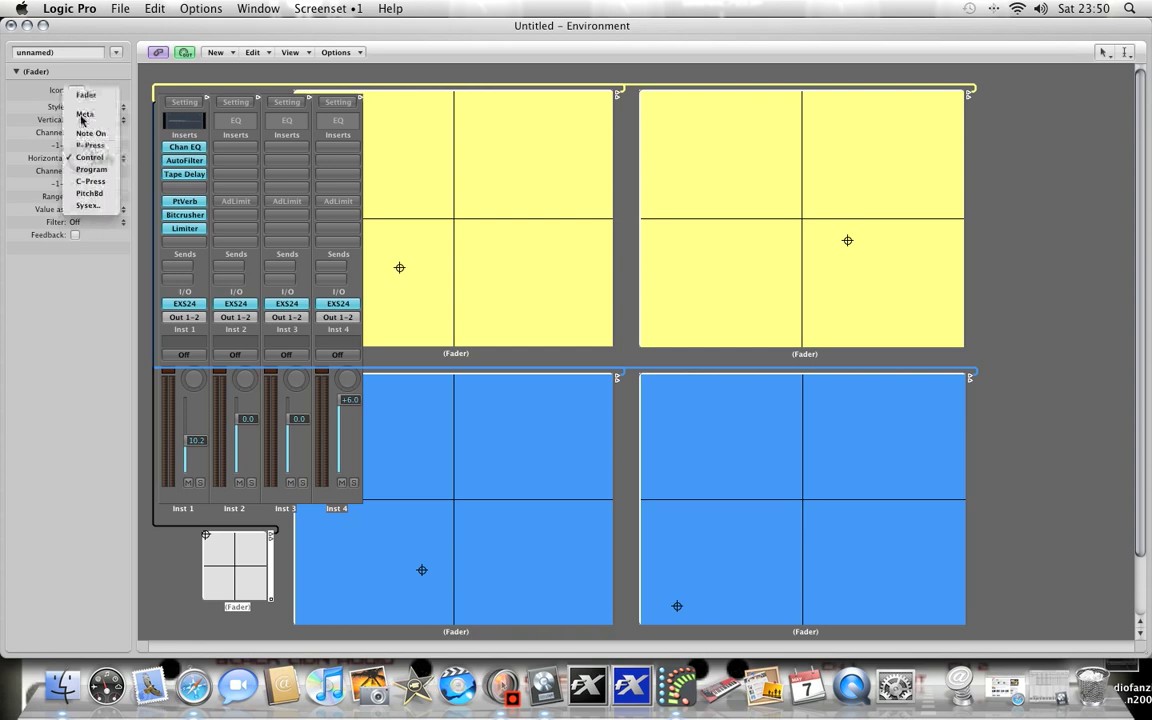
{"action": "left_click", "coordinate": [83, 95]}
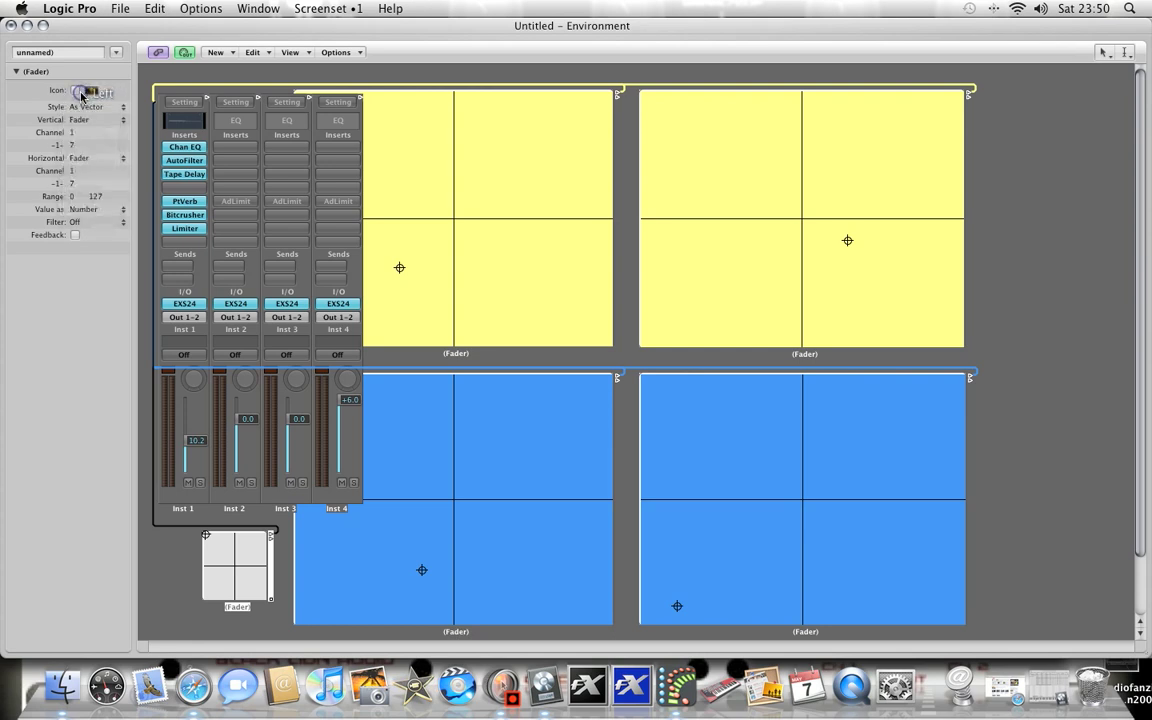
Step: Open Inst 1's PlatinumVerb and set the pad's axes to channel 7, numbers 8 and 19
{"action": "double_click", "coordinate": [183, 201]}
{"action": "left_click_drag", "start_coordinate": [550, 192], "coordinate": [543, 95]}
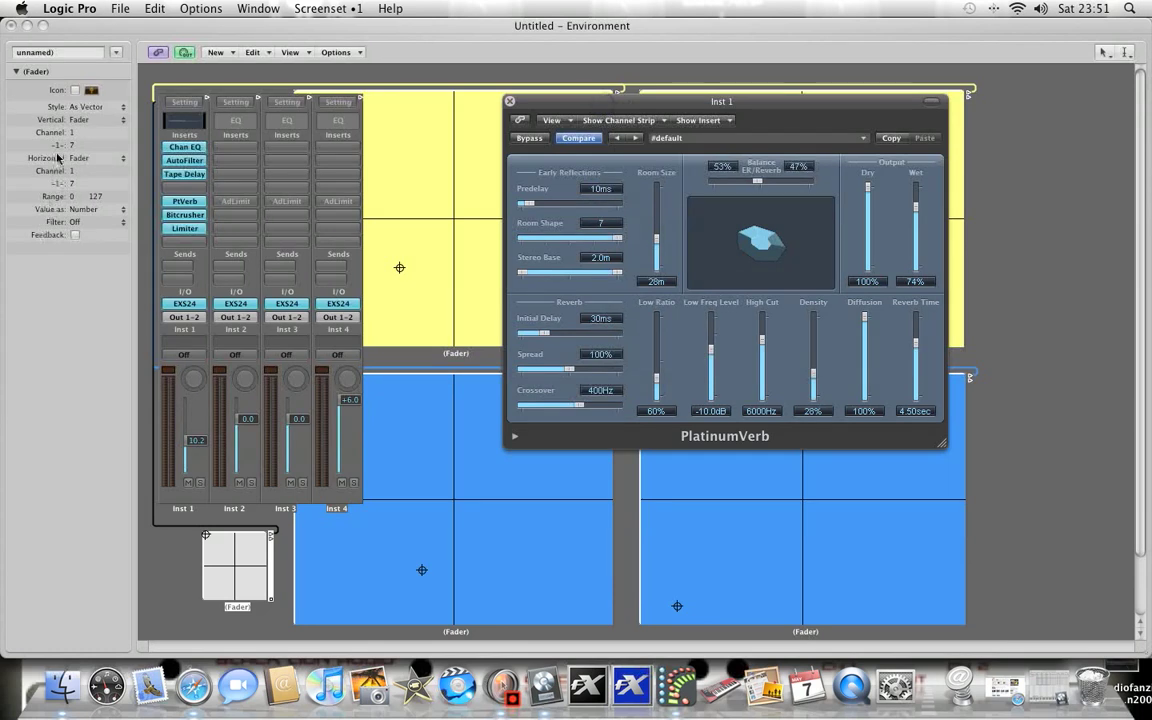
{"action": "left_click_drag", "start_coordinate": [72, 140], "coordinate": [71, 116]}
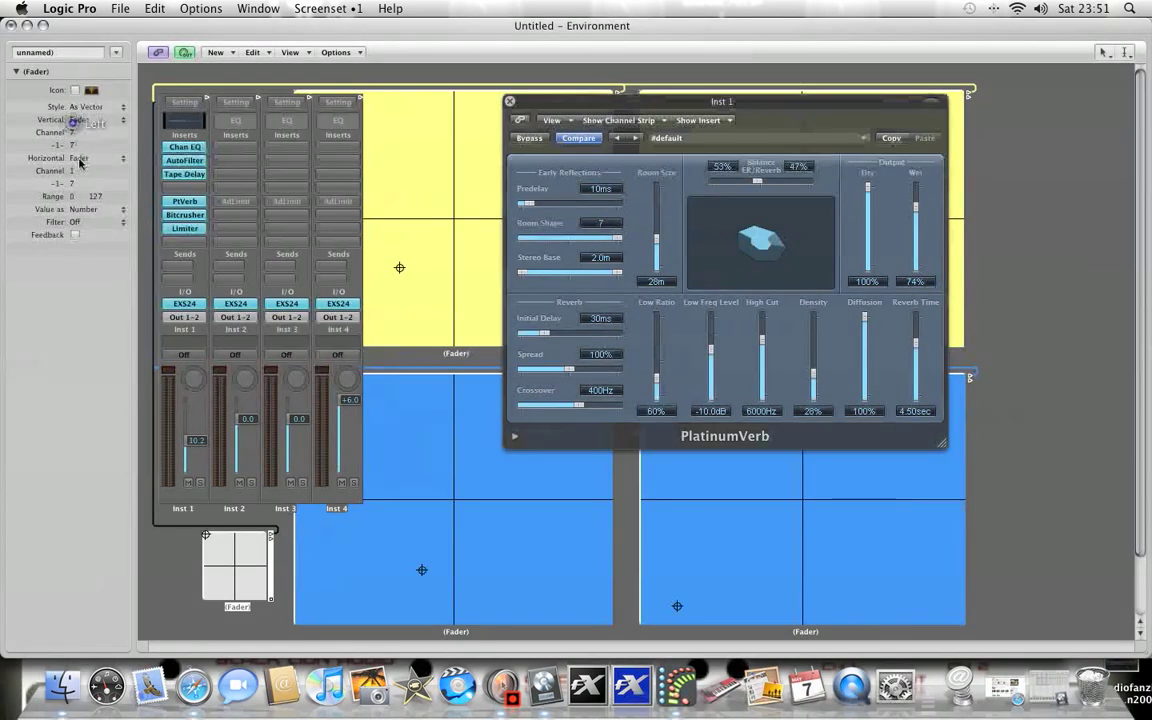
{"action": "left_click_drag", "start_coordinate": [72, 172], "coordinate": [72, 164]}
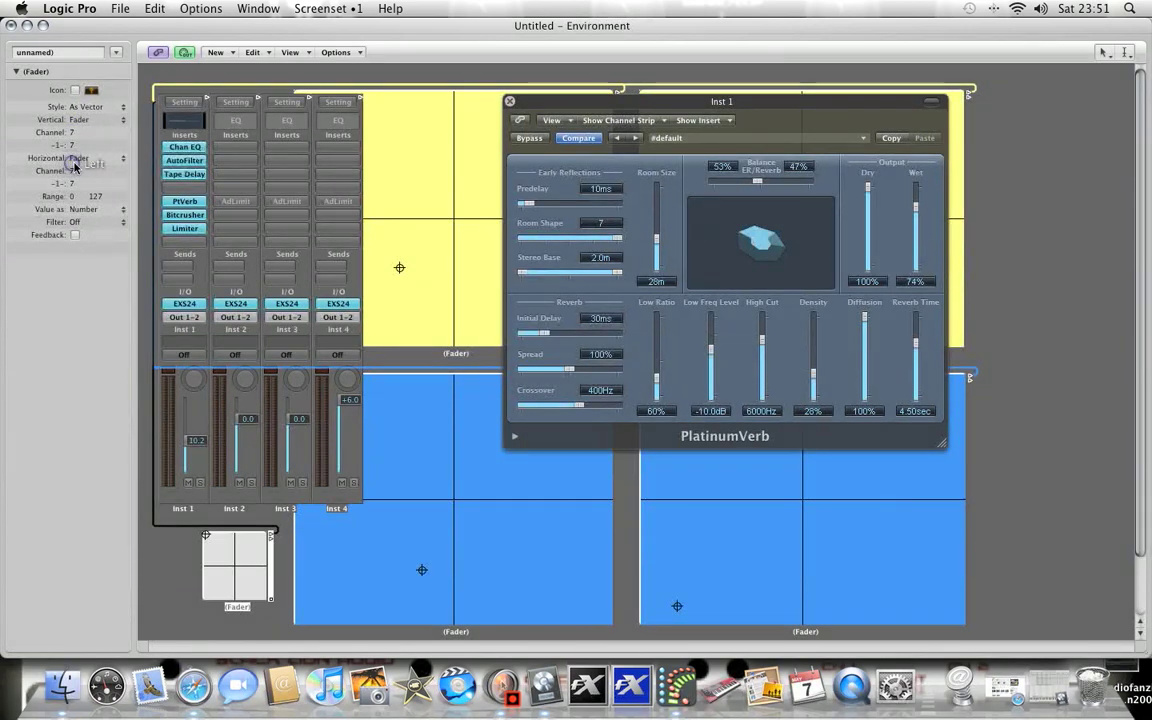
{"action": "mouse_move", "coordinate": [72, 146]}
{"action": "left_mouse_down"}
{"action": "mouse_move", "coordinate": [72, 126]}
{"action": "mouse_move", "coordinate": [74, 138]}
{"action": "left_mouse_up"}
{"action": "left_click_drag", "start_coordinate": [72, 184], "coordinate": [73, 178]}
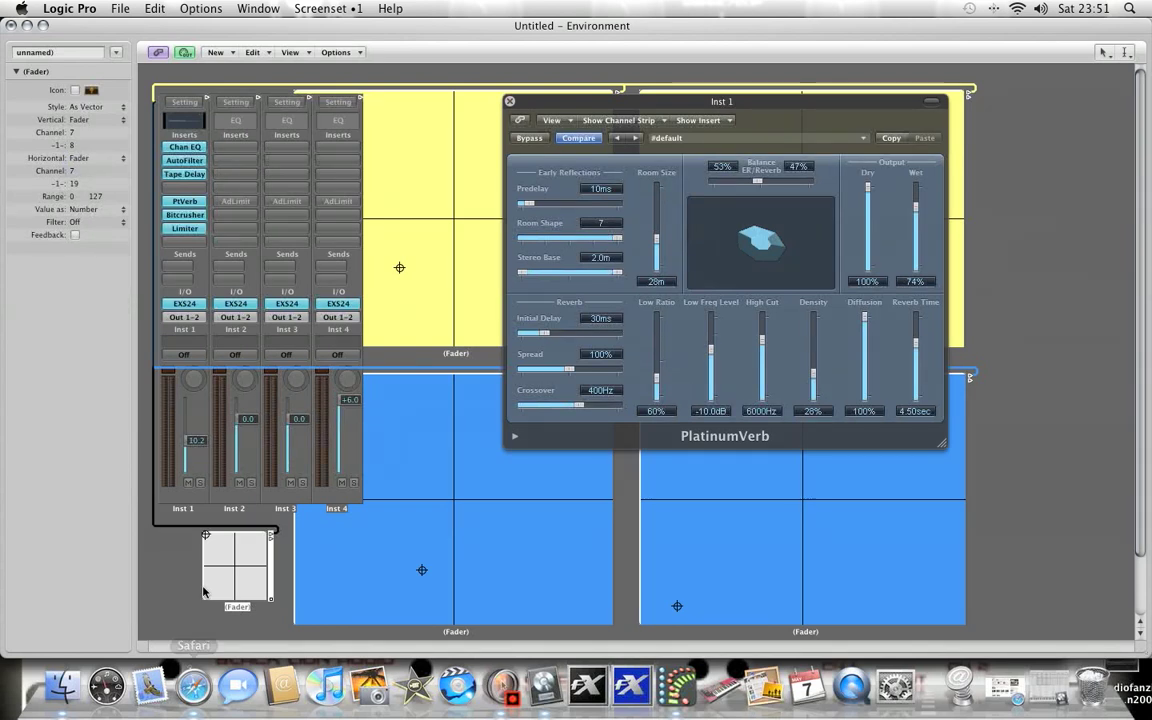
Step: Test the small pad, leaving PlatinumVerb at Wet 53% and Reverb Time 4.40 sec
{"action": "mouse_move", "coordinate": [231, 576]}
{"action": "left_mouse_down"}
{"action": "mouse_move", "coordinate": [230, 548]}
{"action": "mouse_move", "coordinate": [216, 564]}
{"action": "left_mouse_up"}
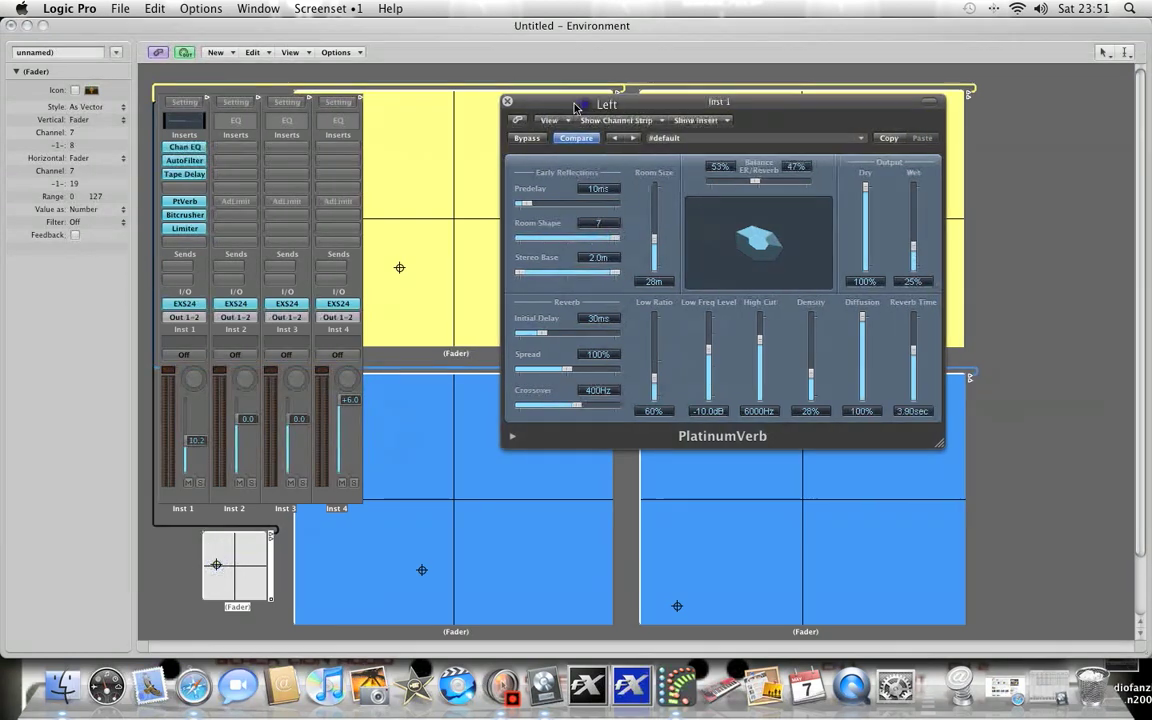
{"action": "left_click_drag", "start_coordinate": [528, 121], "coordinate": [426, 243]}
{"action": "mouse_move", "coordinate": [222, 596]}
{"action": "left_mouse_down"}
{"action": "mouse_move", "coordinate": [237, 540]}
{"action": "mouse_move", "coordinate": [254, 558]}
{"action": "mouse_move", "coordinate": [230, 572]}
{"action": "left_mouse_up"}
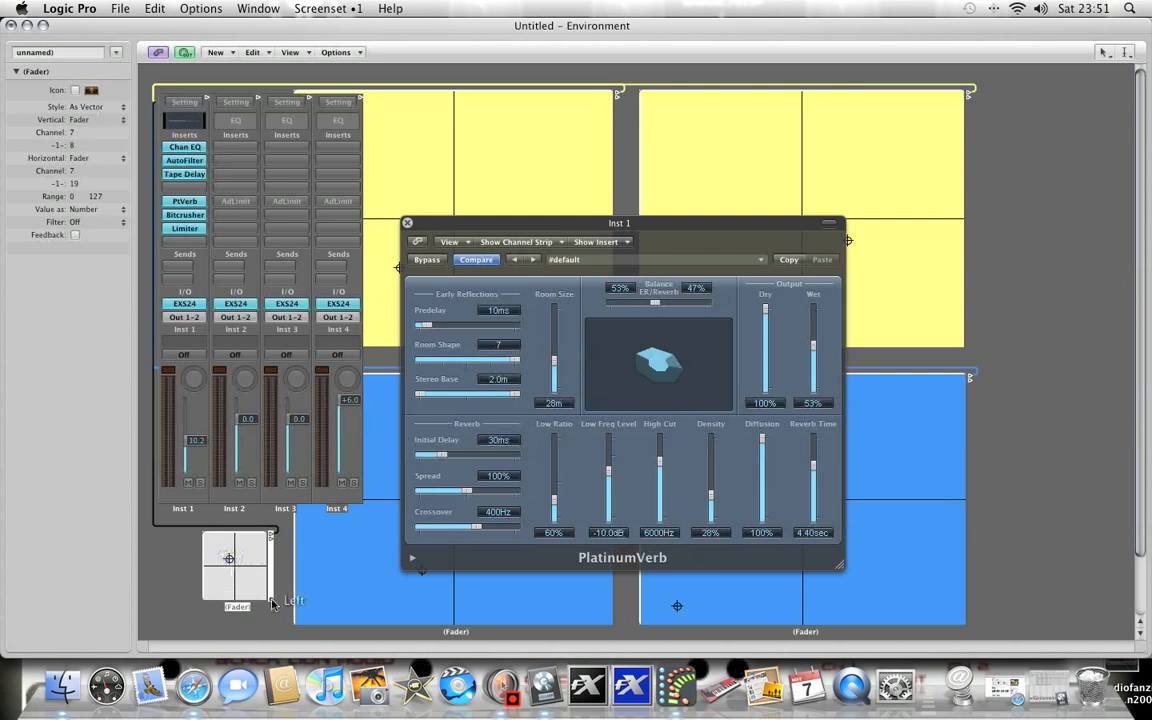
Step: Enlarge the small vector pad by dragging its corner
{"action": "scroll", "coordinate": [235, 565], "scroll_direction": "down", "scroll_amount": 3}
{"action": "left_click_drag", "start_coordinate": [265, 541], "coordinate": [272, 533]}
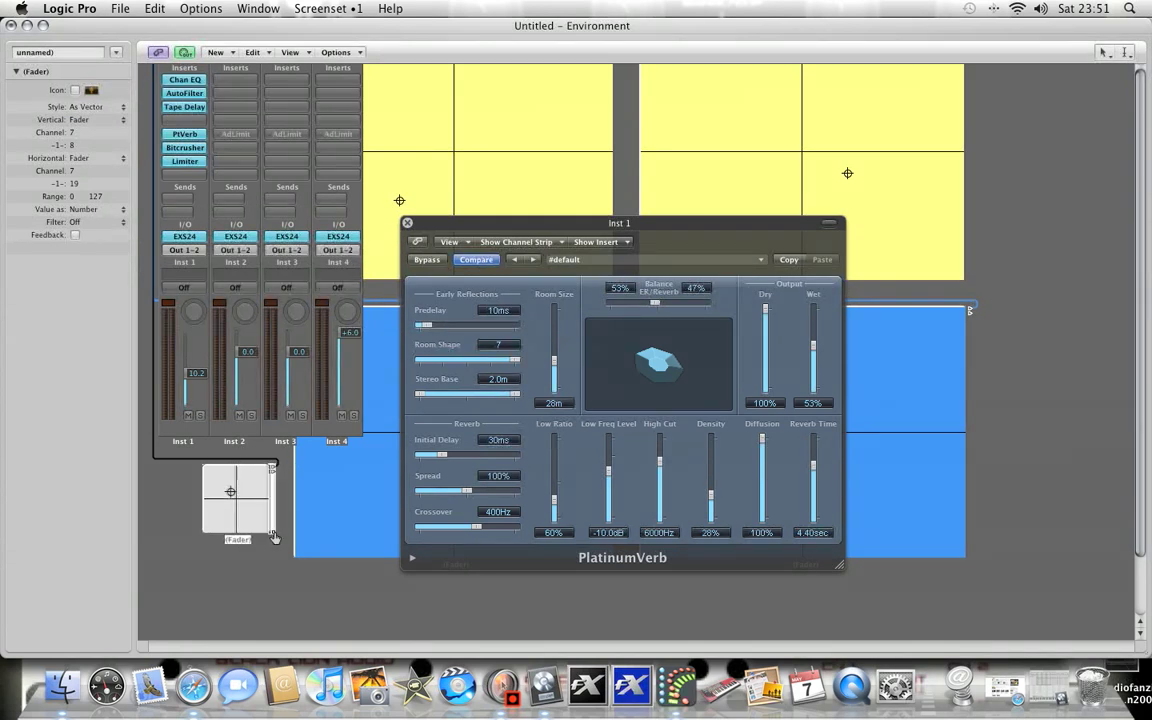
{"action": "left_click", "coordinate": [285, 590]}
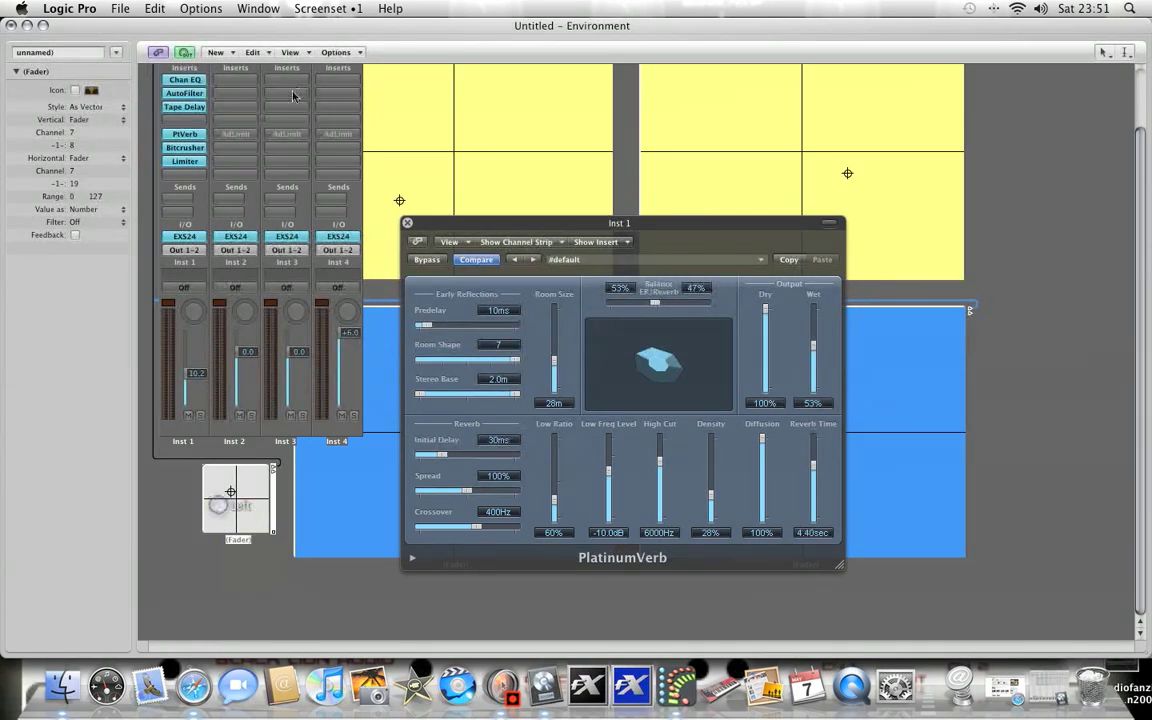
Step: Colour the pad orange via View > Colors, then close the PlatinumVerb window
{"action": "left_click", "coordinate": [252, 52]}
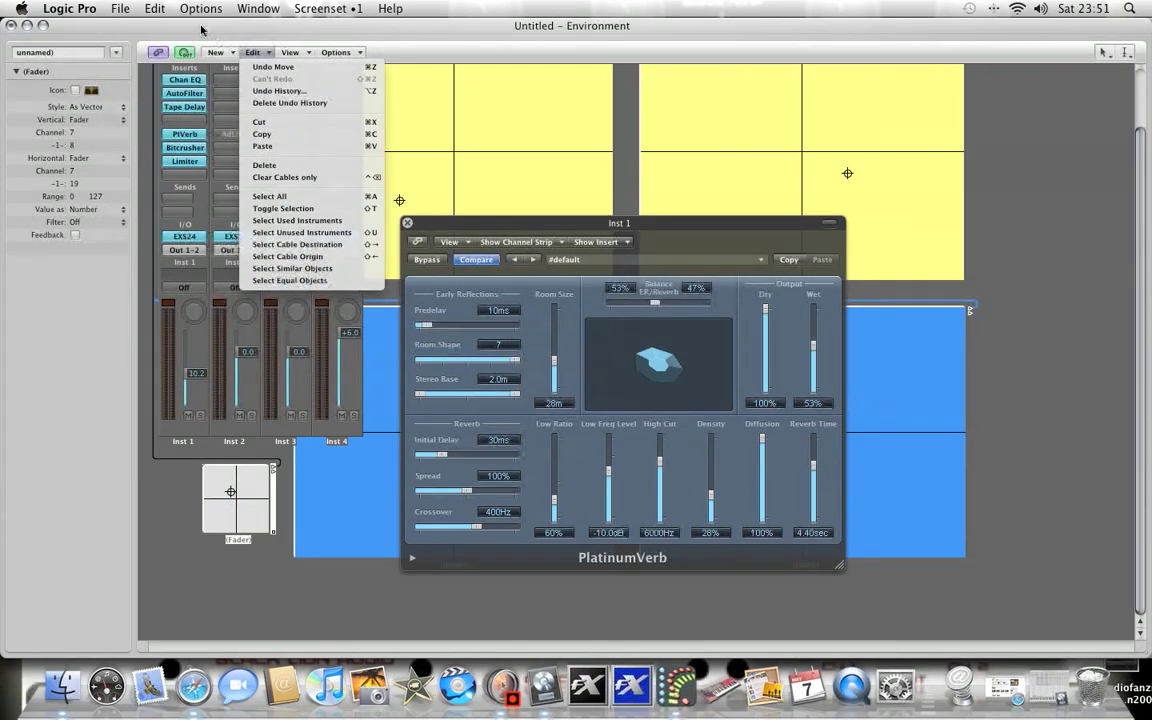
{"action": "left_click", "coordinate": [289, 52]}
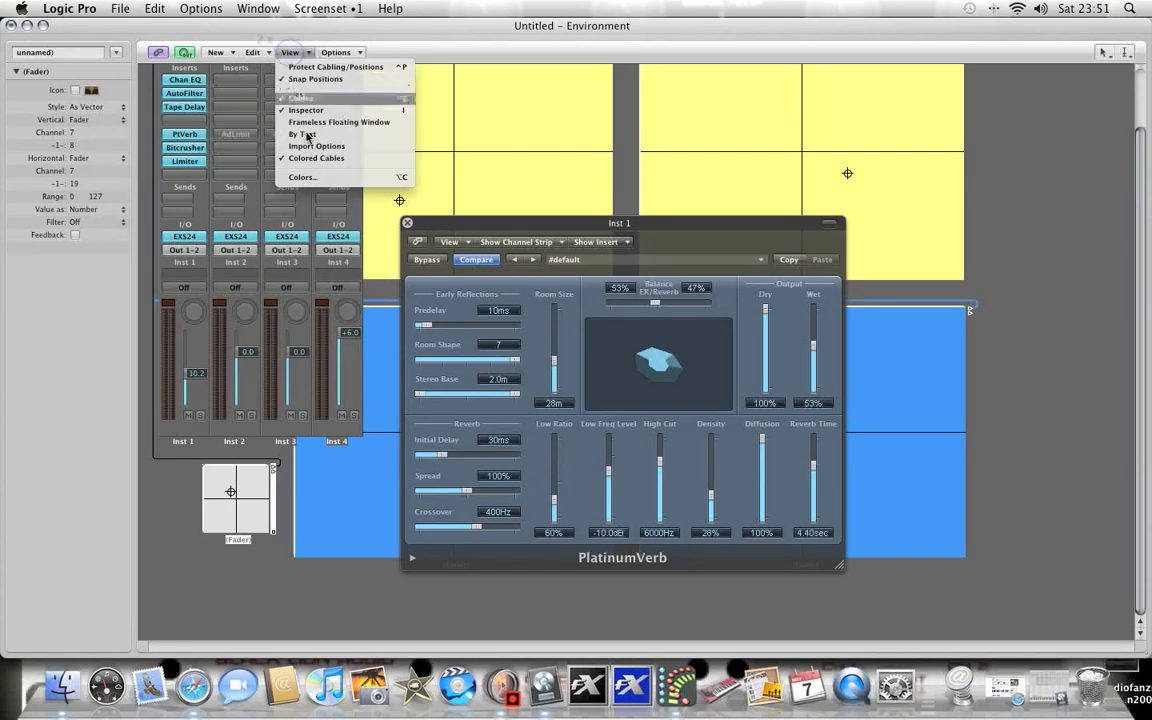
{"action": "left_click", "coordinate": [320, 177]}
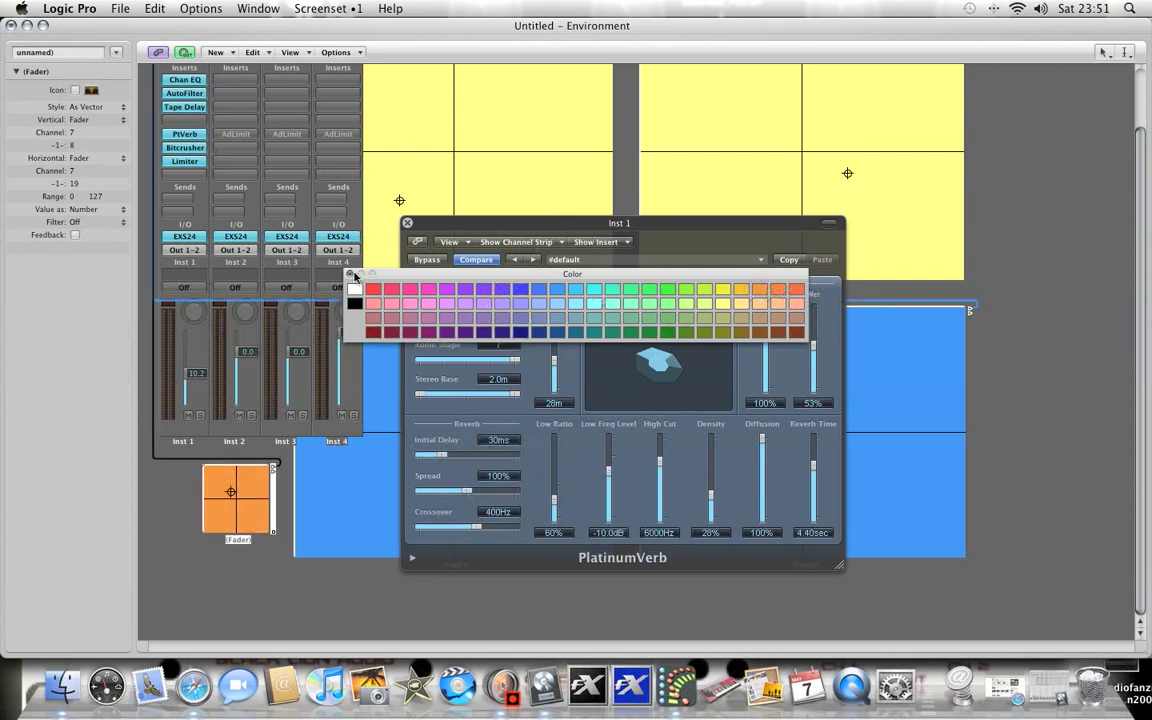
{"action": "left_click", "coordinate": [351, 274]}
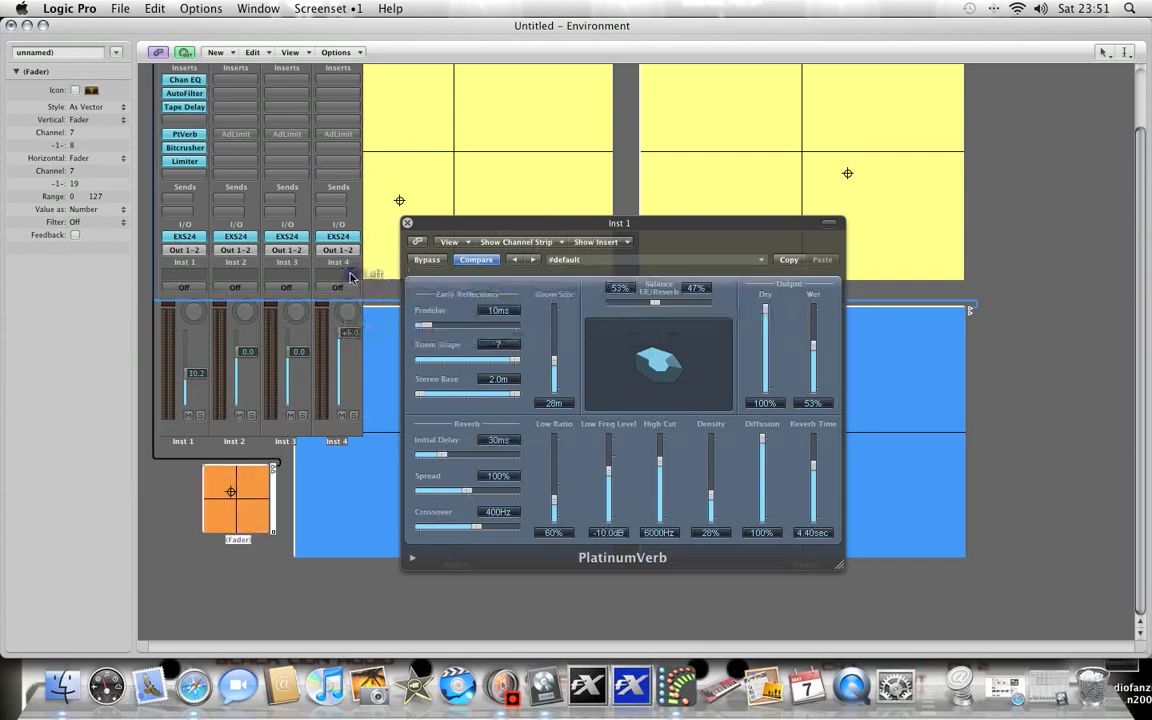
{"action": "left_click", "coordinate": [407, 223]}
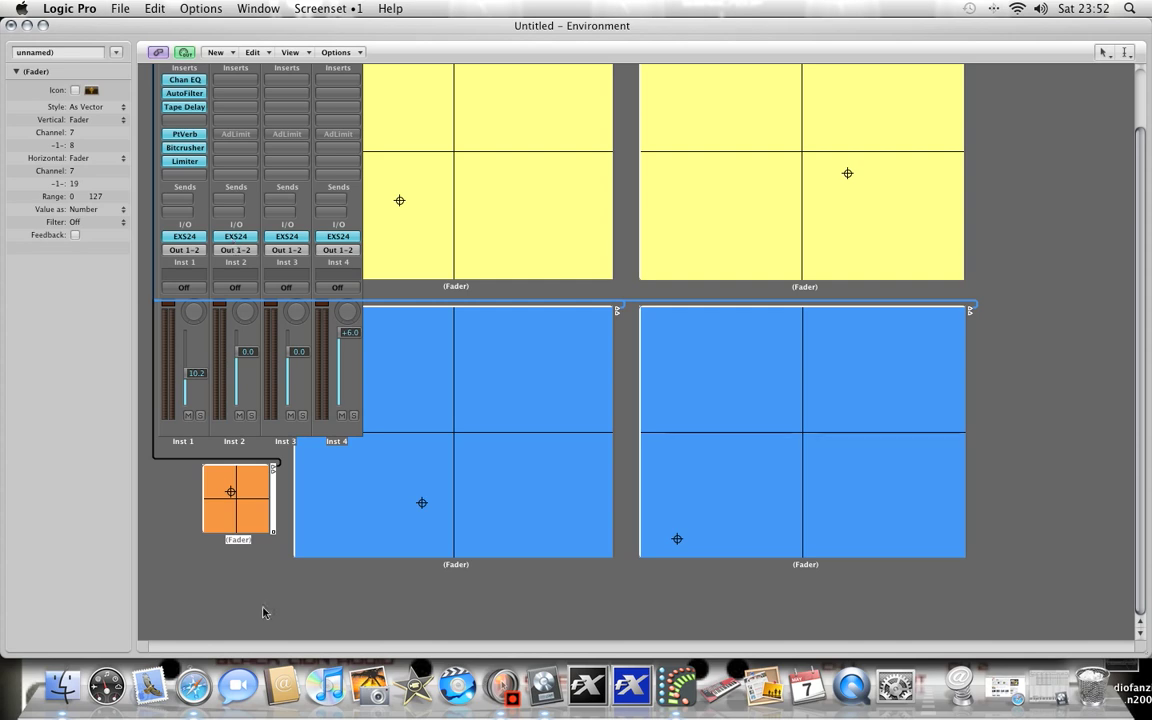
Step: Copy the orange pad and paste it at the lower right of the green/yellow/blue/red pad layer
{"action": "right_click", "coordinate": [248, 491]}
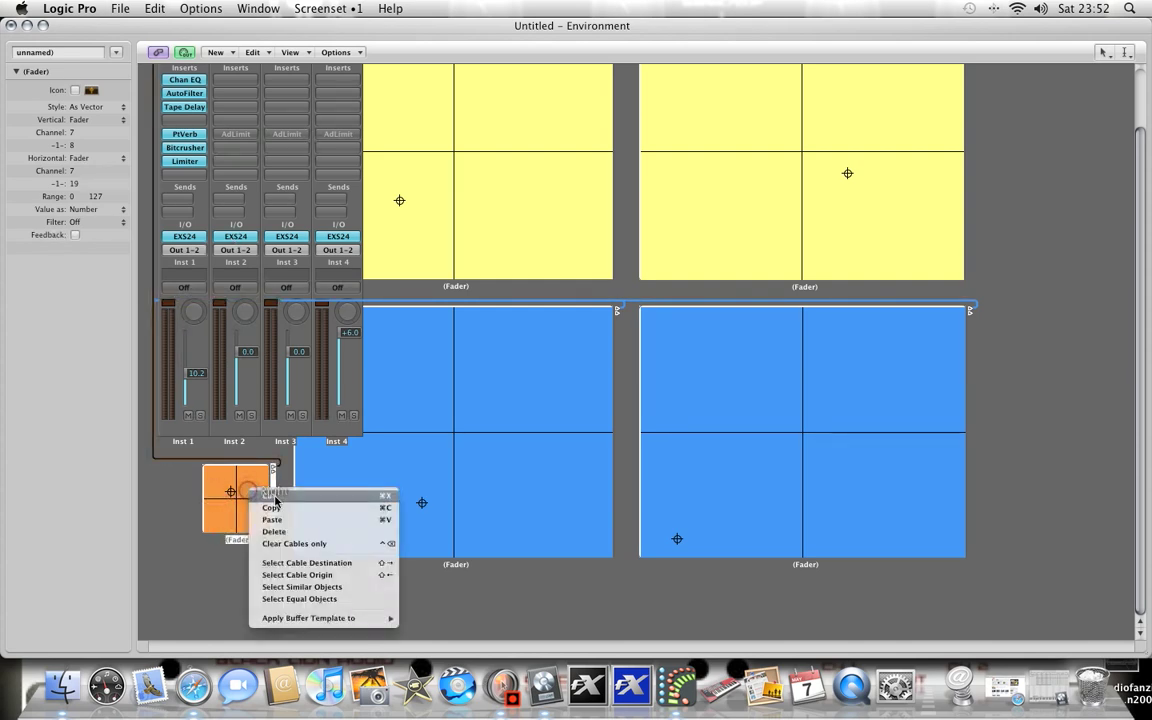
{"action": "left_click", "coordinate": [207, 438]}
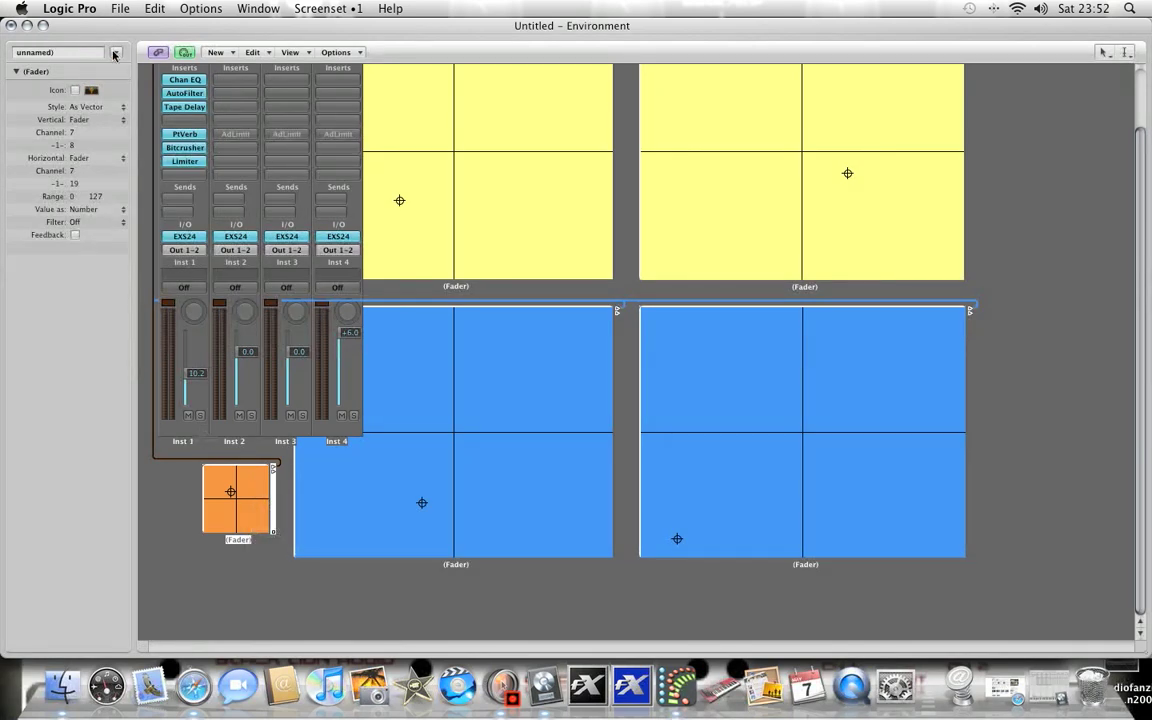
{"action": "left_click", "coordinate": [114, 55]}
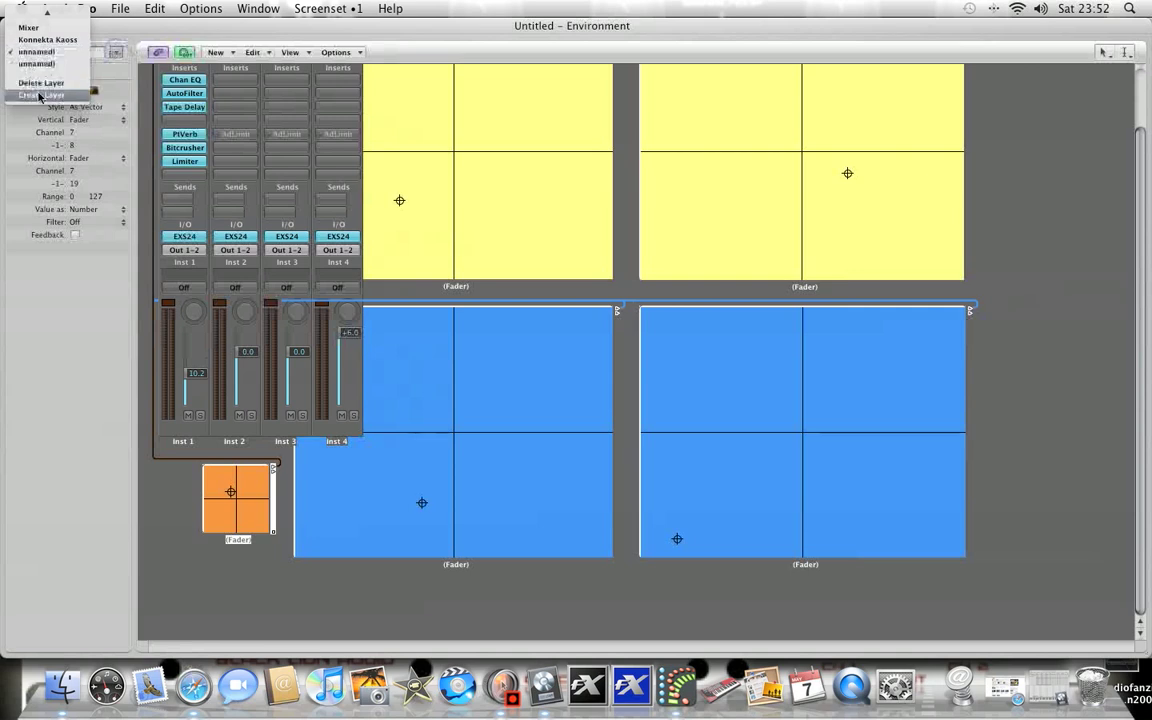
{"action": "left_click", "coordinate": [30, 63]}
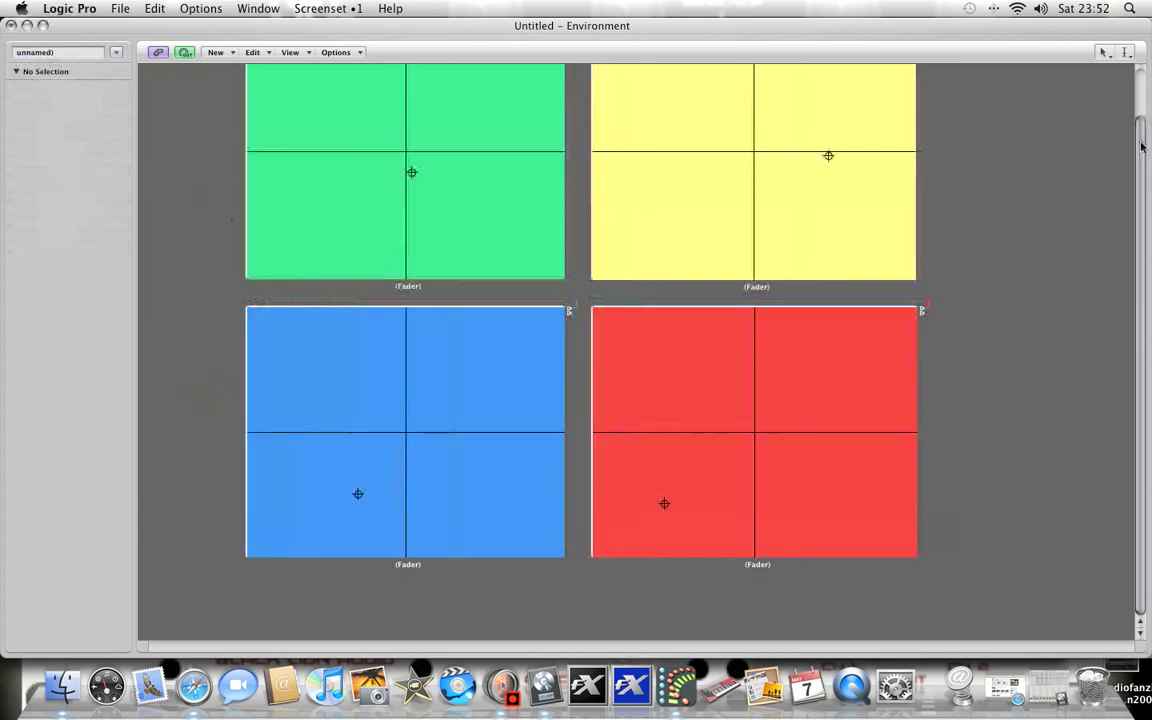
{"action": "scroll", "coordinate": [1141, 147], "scroll_direction": "up", "scroll_amount": 2}
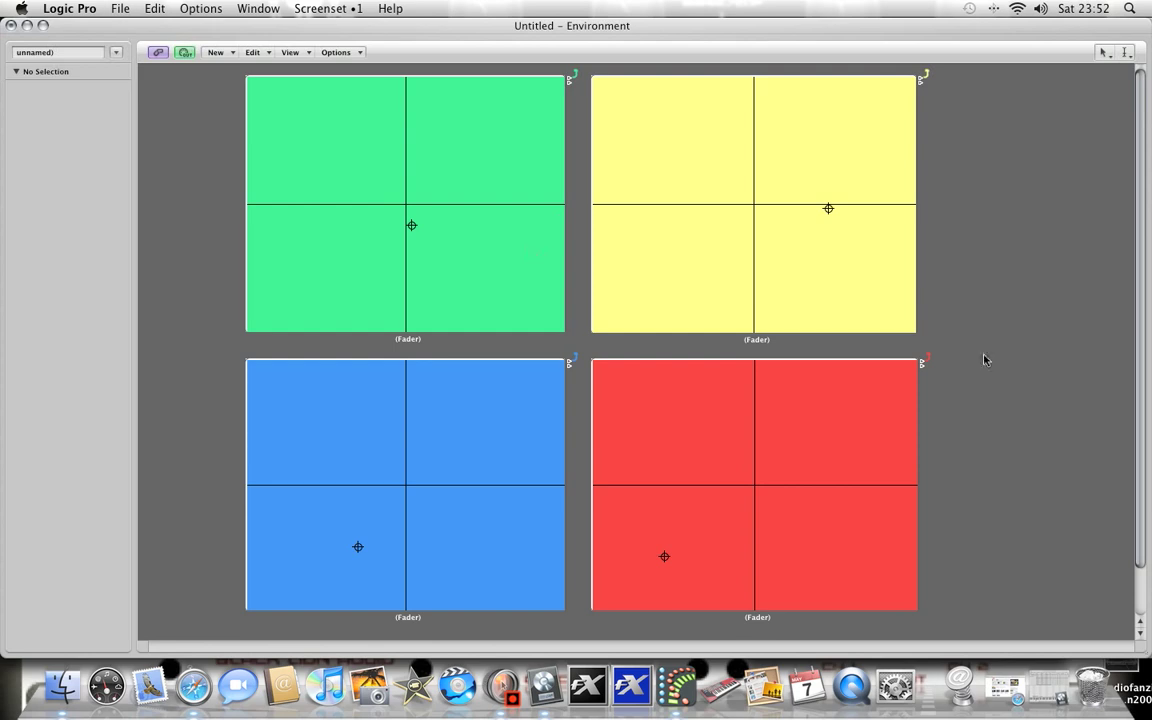
{"action": "right_click", "coordinate": [218, 390]}
{"action": "left_click", "coordinate": [225, 387]}
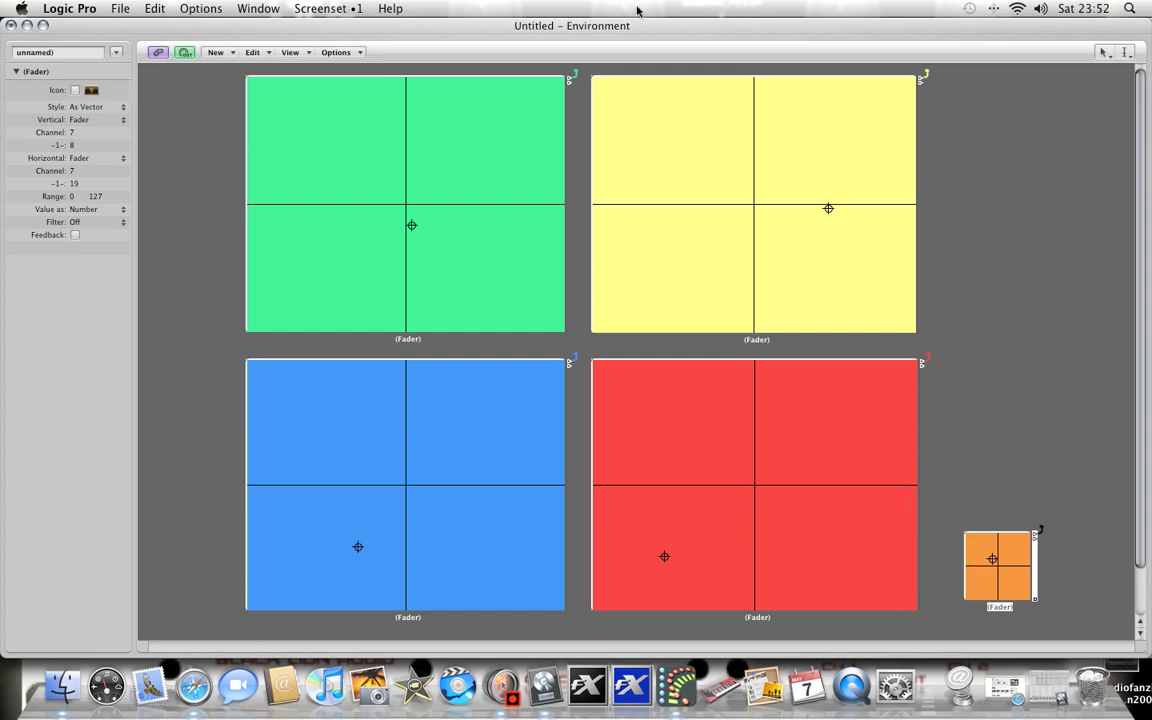
Step: Return to the mixer layer and open Inst 1's AutoFilter, moving its window aside
{"action": "left_click", "coordinate": [114, 51]}
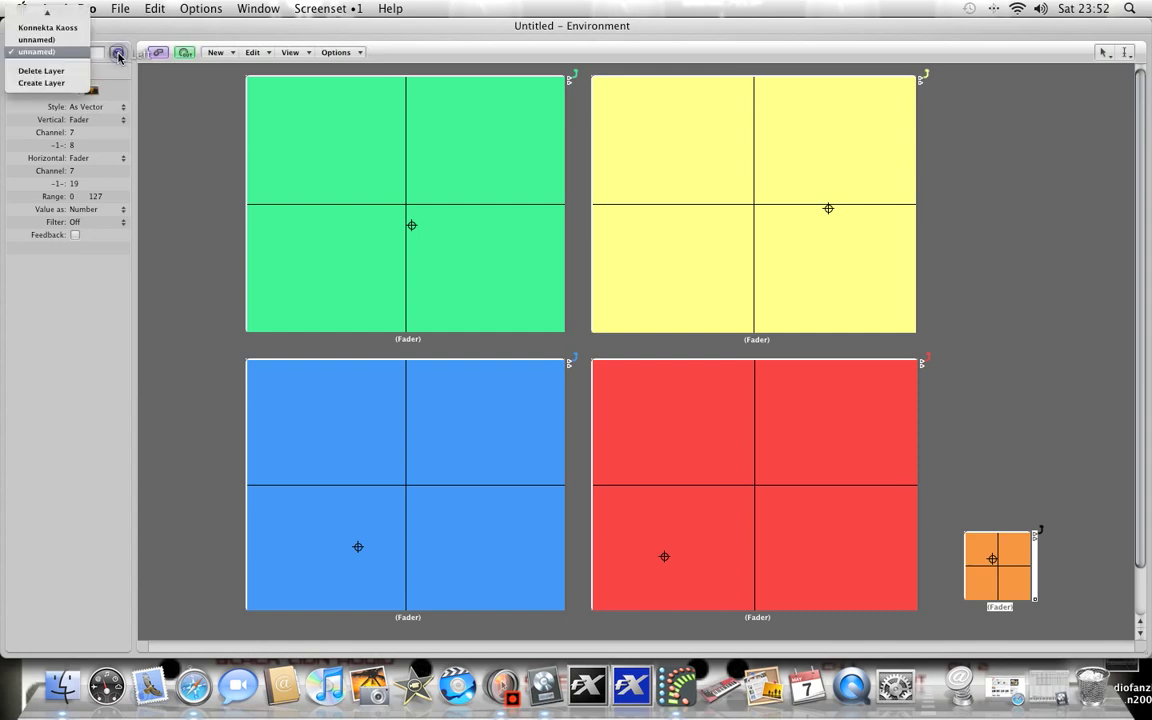
{"action": "left_click", "coordinate": [62, 42]}
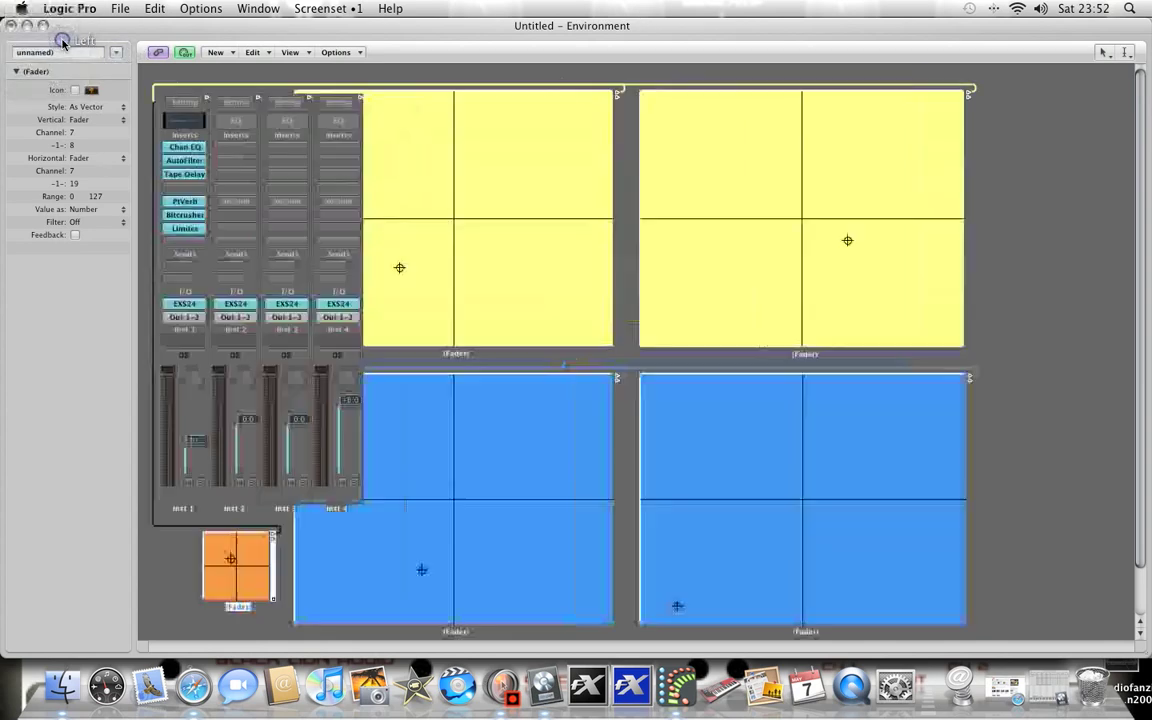
{"action": "left_click", "coordinate": [166, 159]}
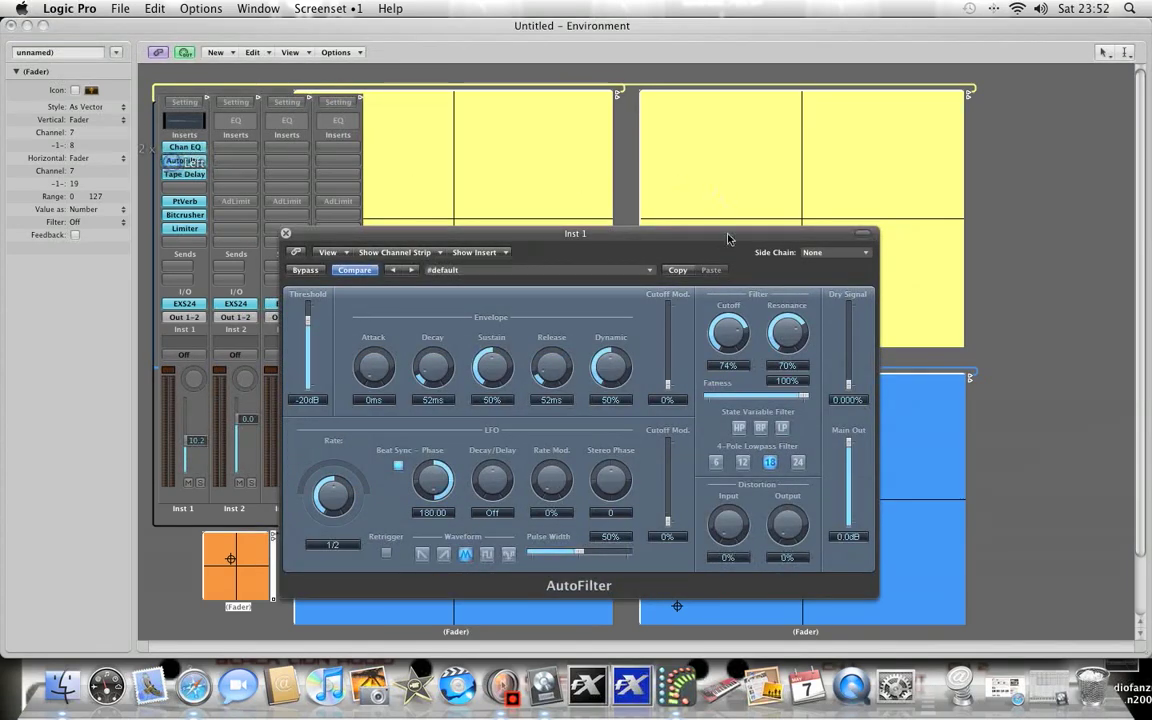
{"action": "left_click_drag", "start_coordinate": [736, 238], "coordinate": [692, 268]}
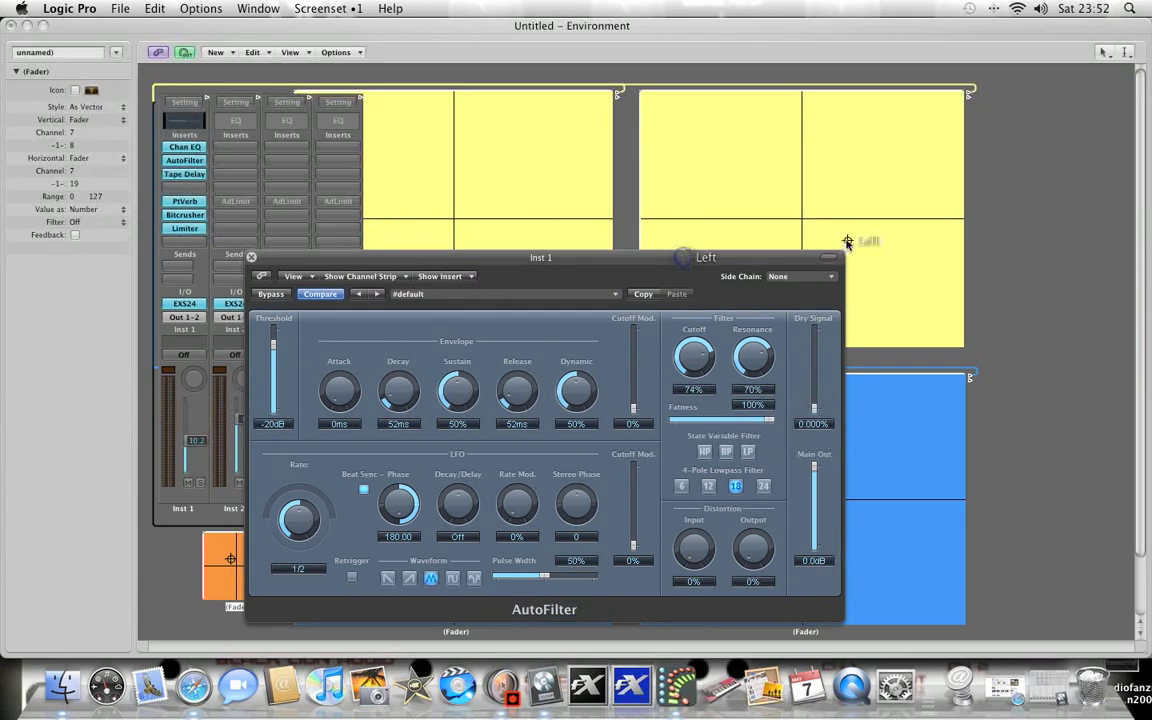
Step: Test the yellow pad lowering AutoFilter Cutoff and Resonance, then close AutoFilter
{"action": "mouse_move", "coordinate": [855, 207]}
{"action": "left_mouse_down"}
{"action": "mouse_move", "coordinate": [866, 180]}
{"action": "mouse_move", "coordinate": [897, 249]}
{"action": "mouse_move", "coordinate": [820, 159]}
{"action": "mouse_move", "coordinate": [762, 224]}
{"action": "left_mouse_up"}
{"action": "left_click", "coordinate": [828, 207]}
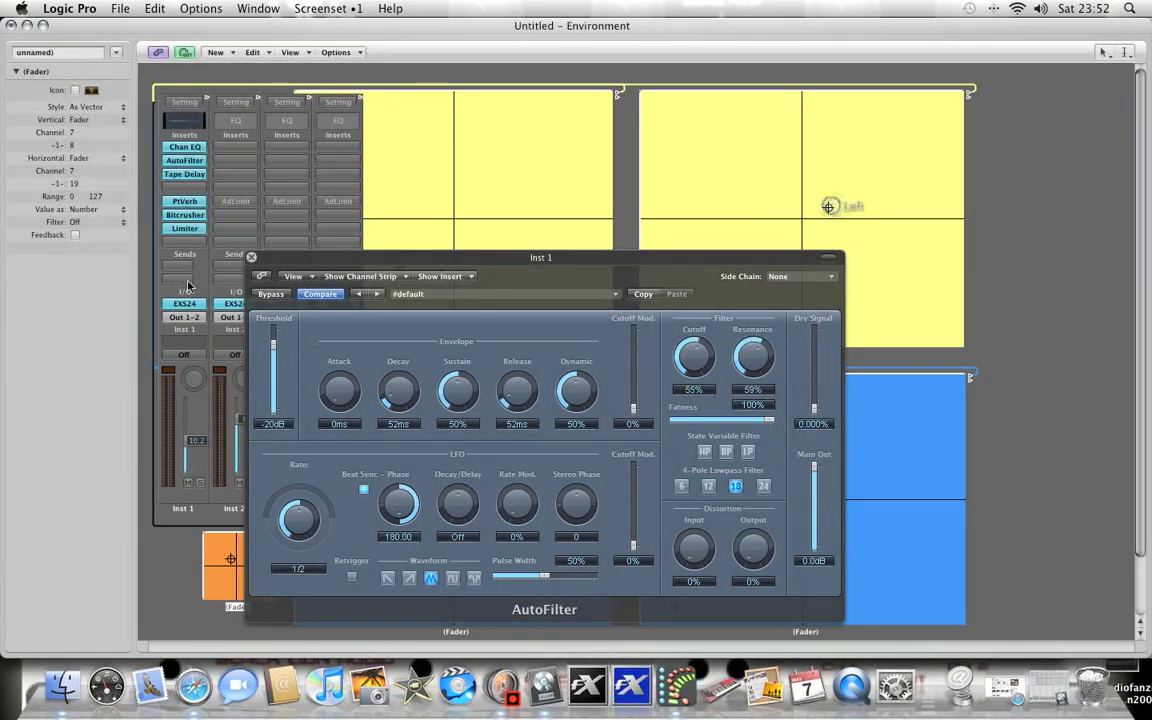
{"action": "left_click", "coordinate": [251, 257]}
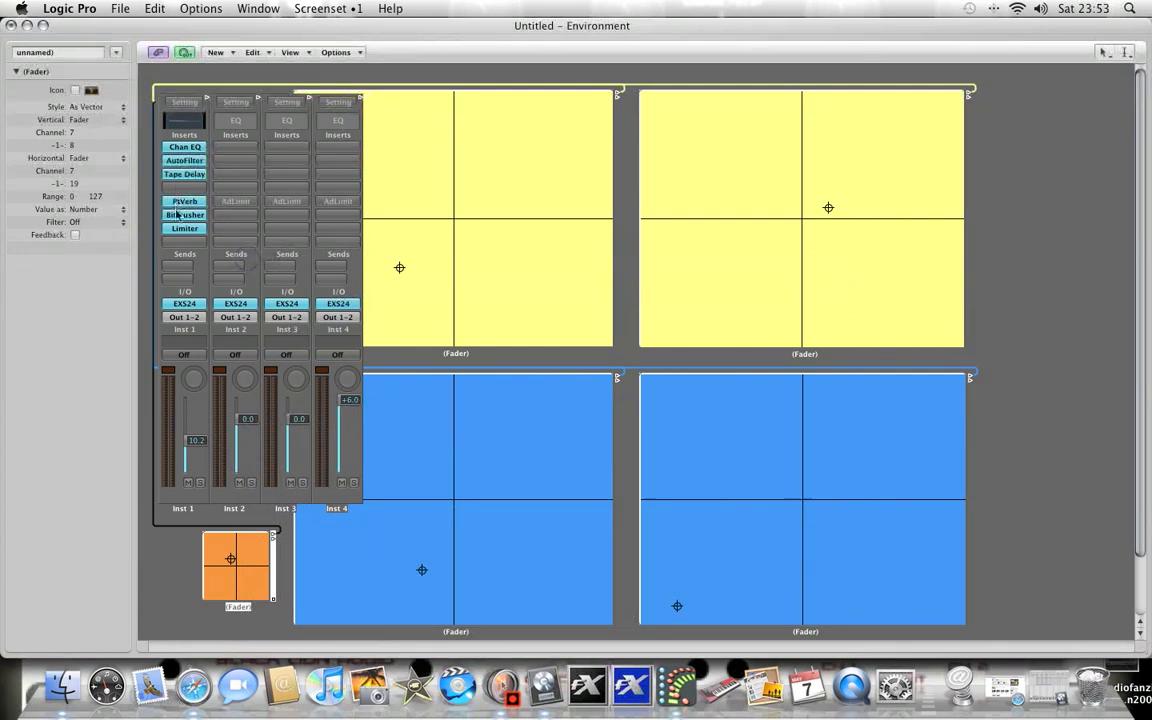
Step: Open Inst 1's Bitcrusher and sweep the lower-right blue pad to 8bit Resolution, 22x Downsampling
{"action": "left_click", "coordinate": [184, 214]}
{"action": "left_click_drag", "start_coordinate": [226, 78], "coordinate": [851, 73]}
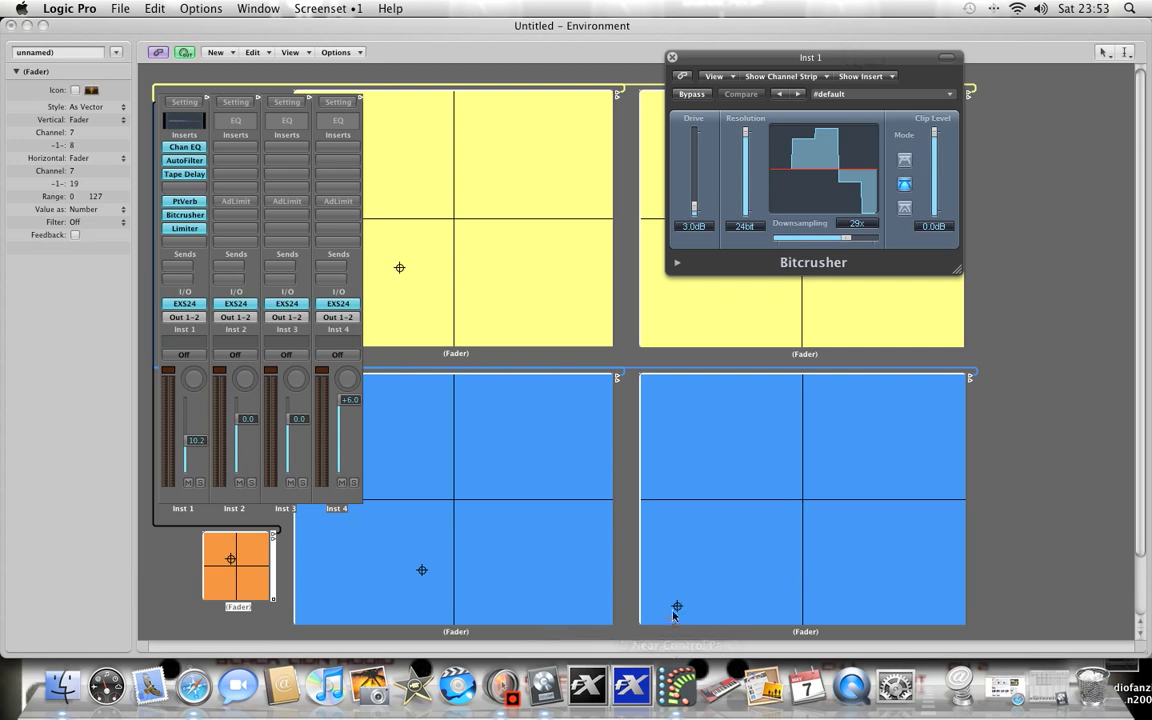
{"action": "left_click_drag", "start_coordinate": [678, 607], "coordinate": [665, 584]}
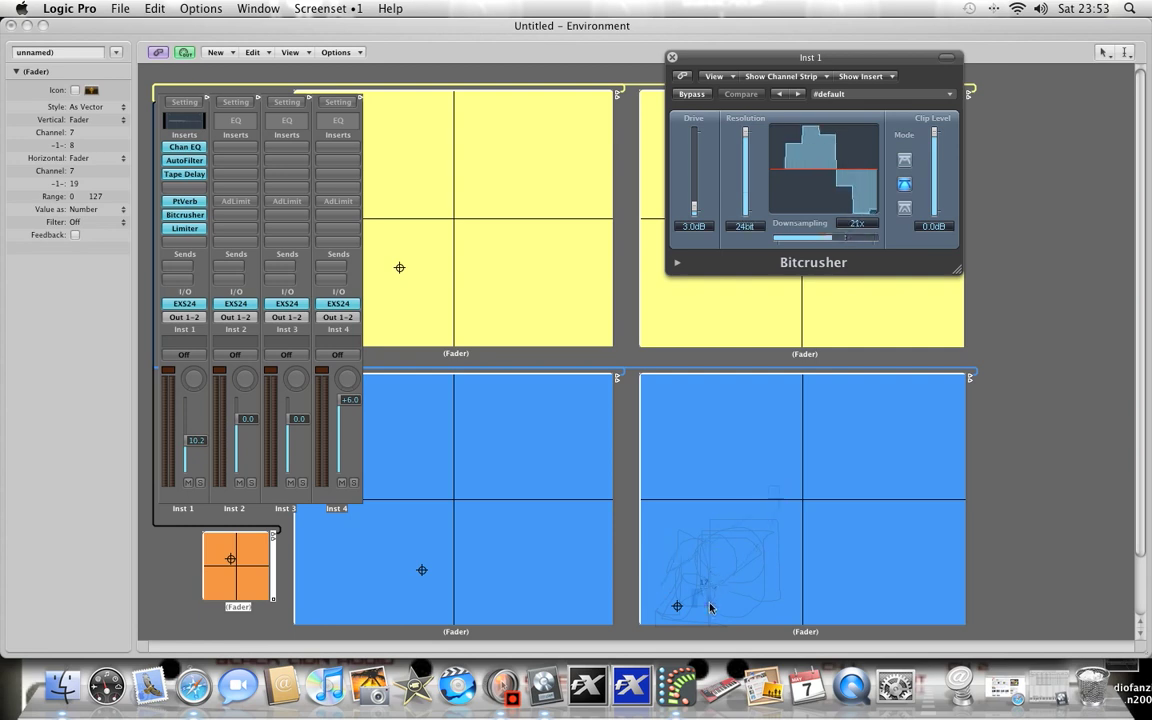
{"action": "left_click_drag", "start_coordinate": [710, 607], "coordinate": [886, 515]}
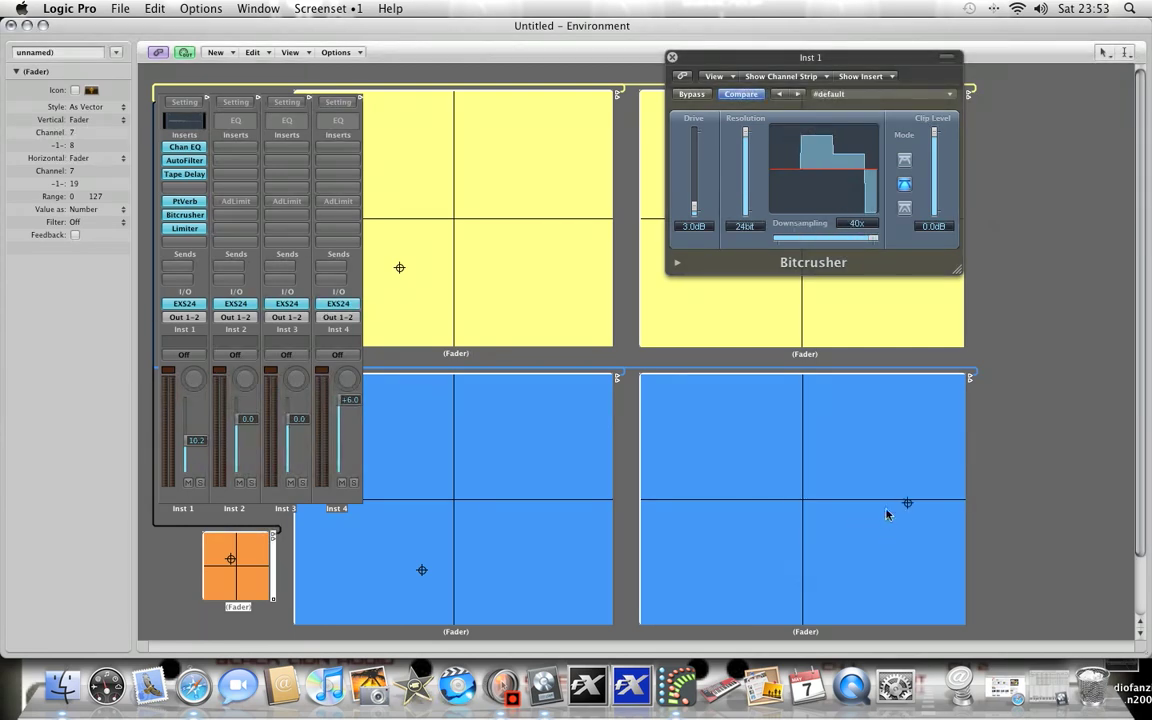
{"action": "left_click", "coordinate": [909, 502]}
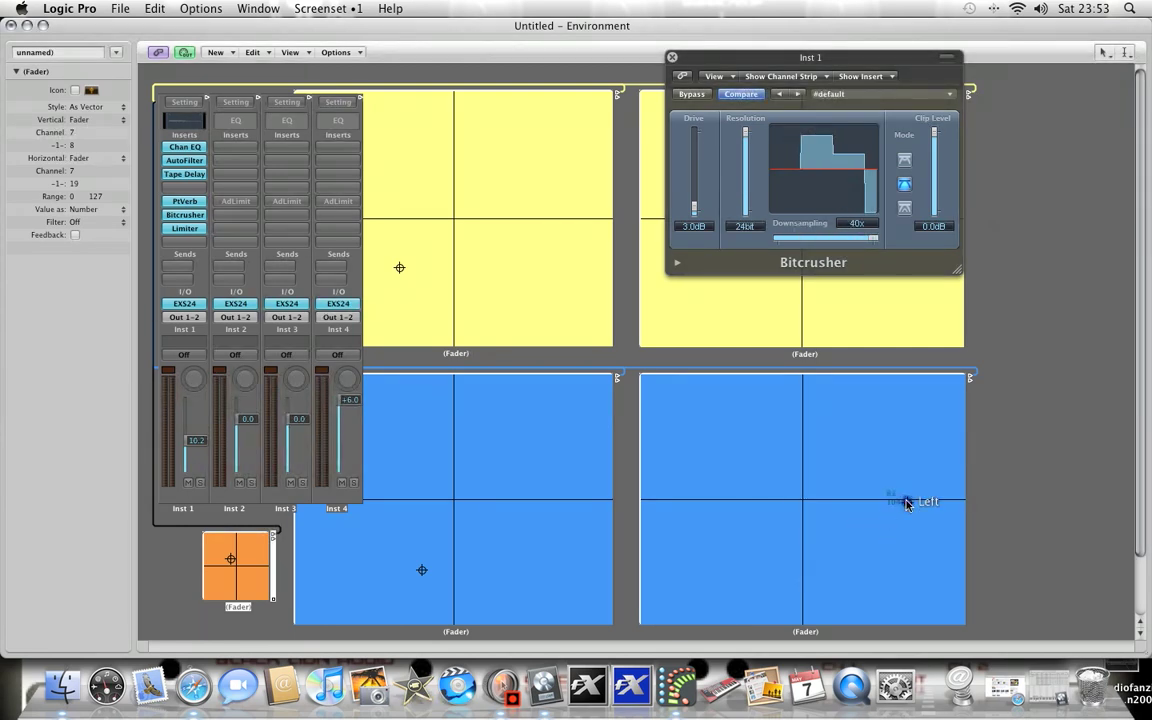
{"action": "left_click", "coordinate": [805, 501]}
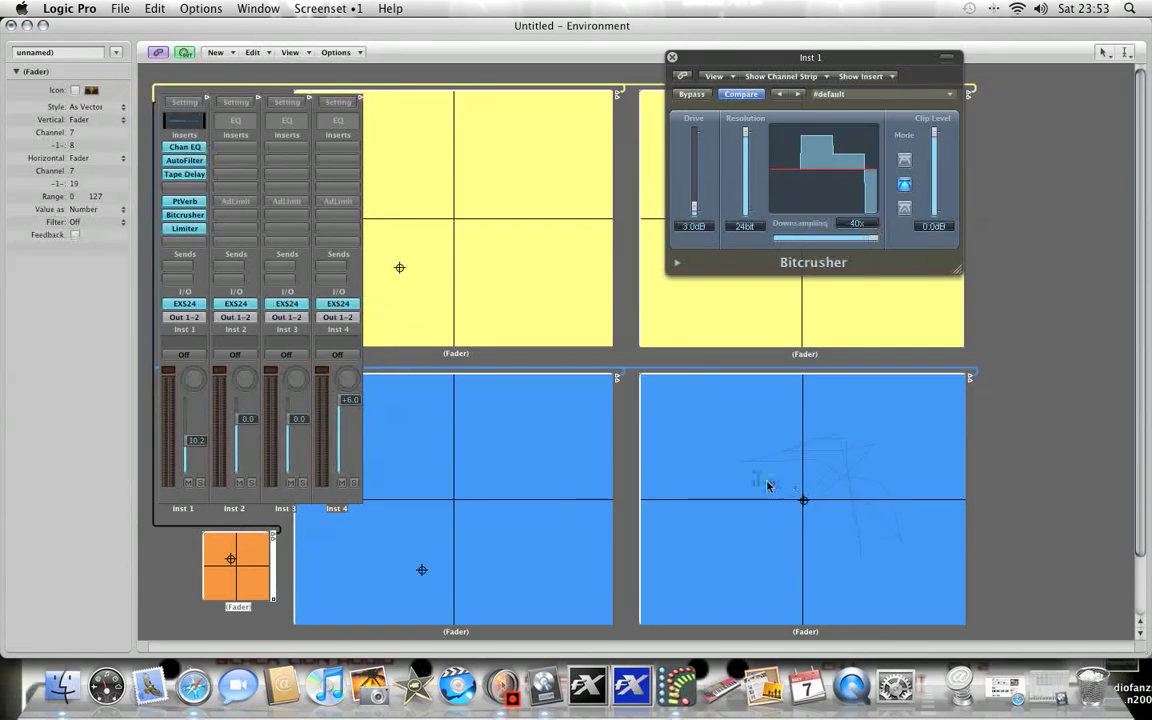
{"action": "left_click_drag", "start_coordinate": [768, 486], "coordinate": [698, 605]}
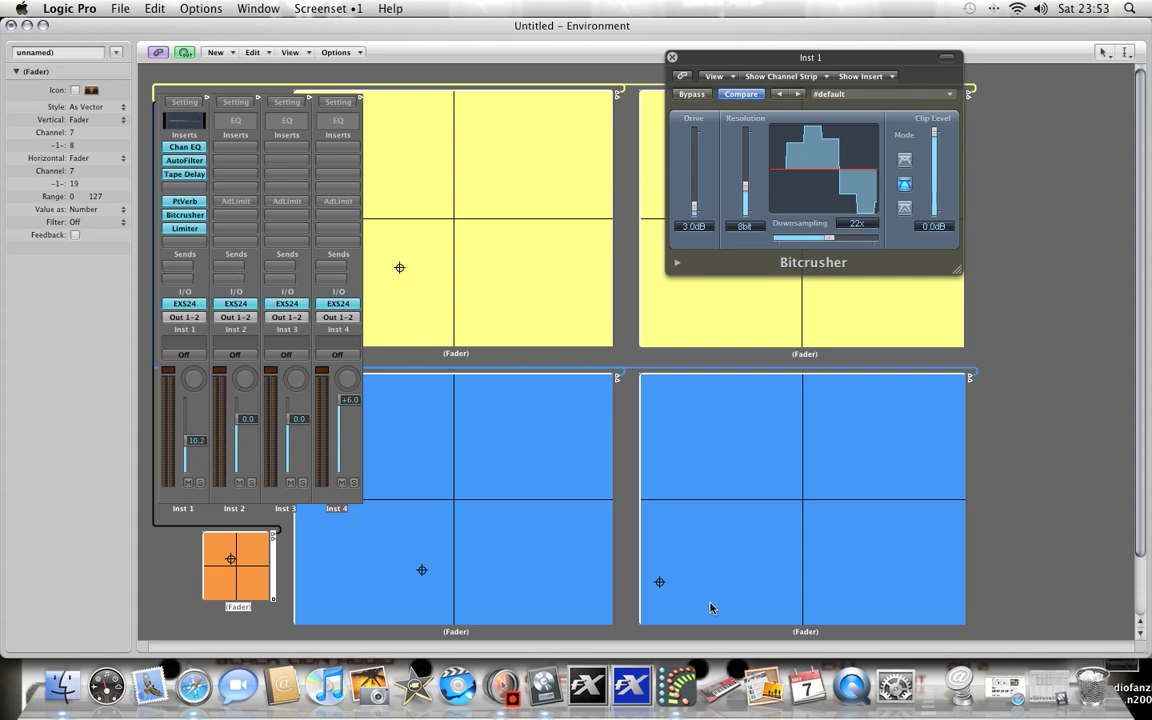
Step: Close the Bitcrusher, open Inst 1's Tape Delay and move its window to the right
{"action": "left_click", "coordinate": [672, 57]}
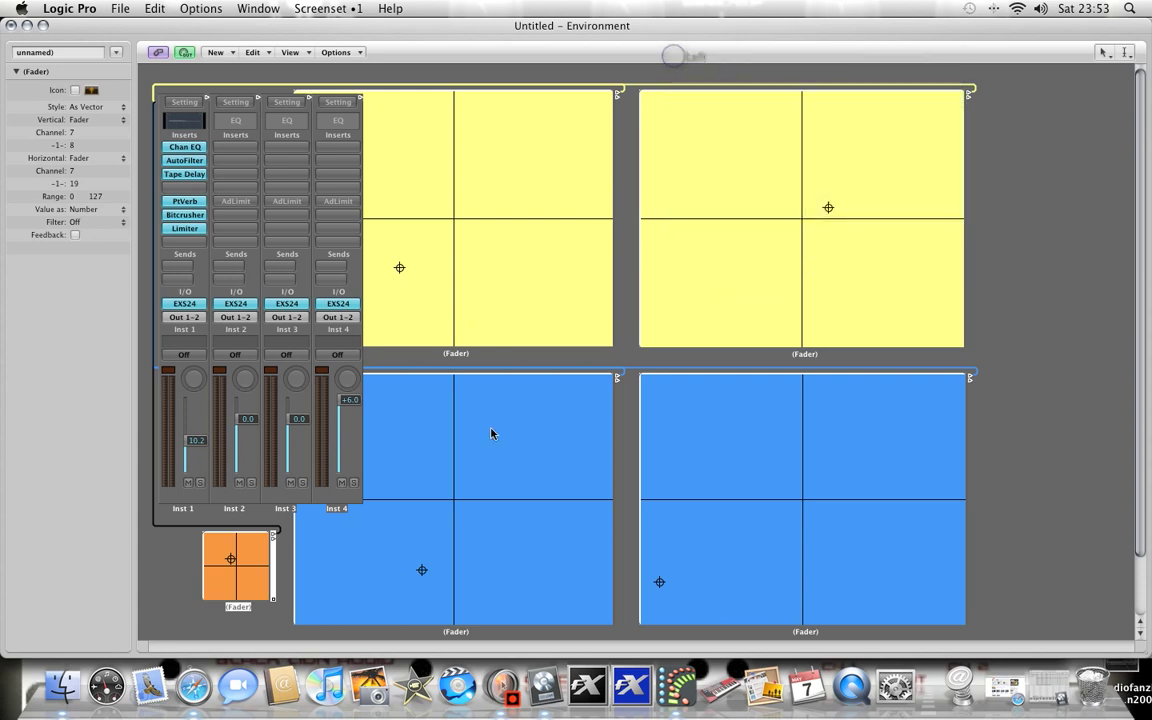
{"action": "left_click", "coordinate": [460, 463]}
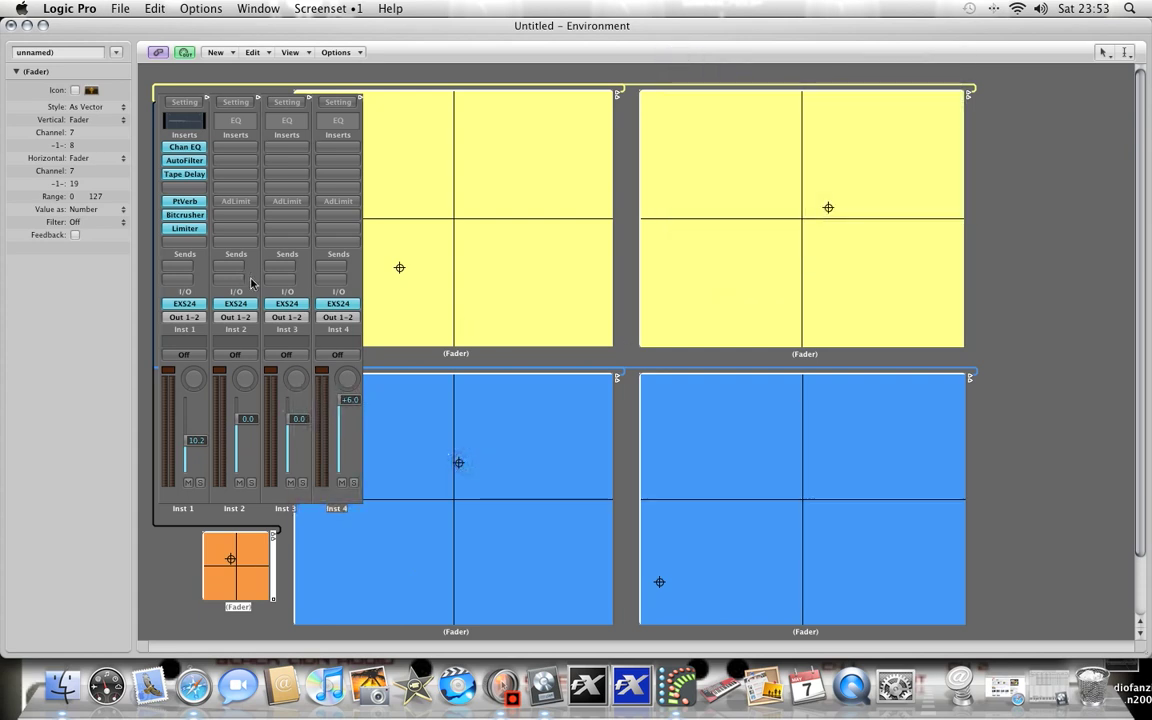
{"action": "left_click", "coordinate": [184, 174]}
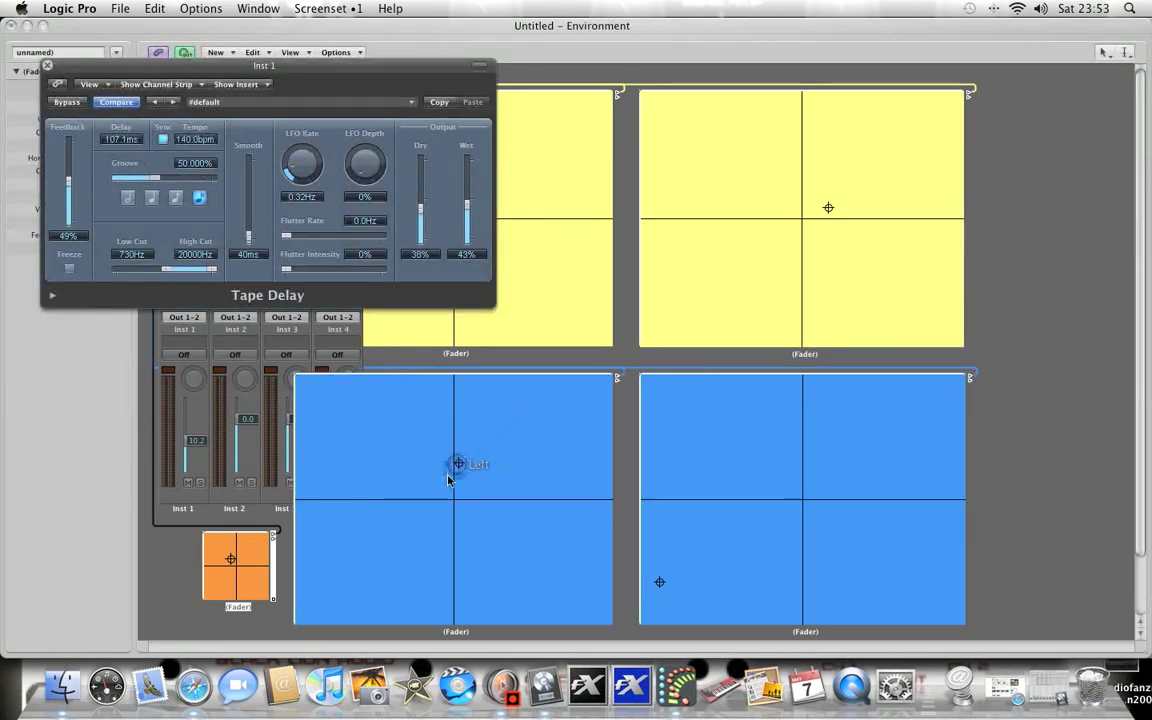
{"action": "mouse_move", "coordinate": [458, 464]}
{"action": "left_mouse_down"}
{"action": "mouse_move", "coordinate": [596, 342]}
{"action": "mouse_move", "coordinate": [395, 568]}
{"action": "mouse_move", "coordinate": [504, 432]}
{"action": "mouse_move", "coordinate": [437, 455]}
{"action": "mouse_move", "coordinate": [447, 479]}
{"action": "left_mouse_up"}
{"action": "left_click_drag", "start_coordinate": [200, 66], "coordinate": [575, 84]}
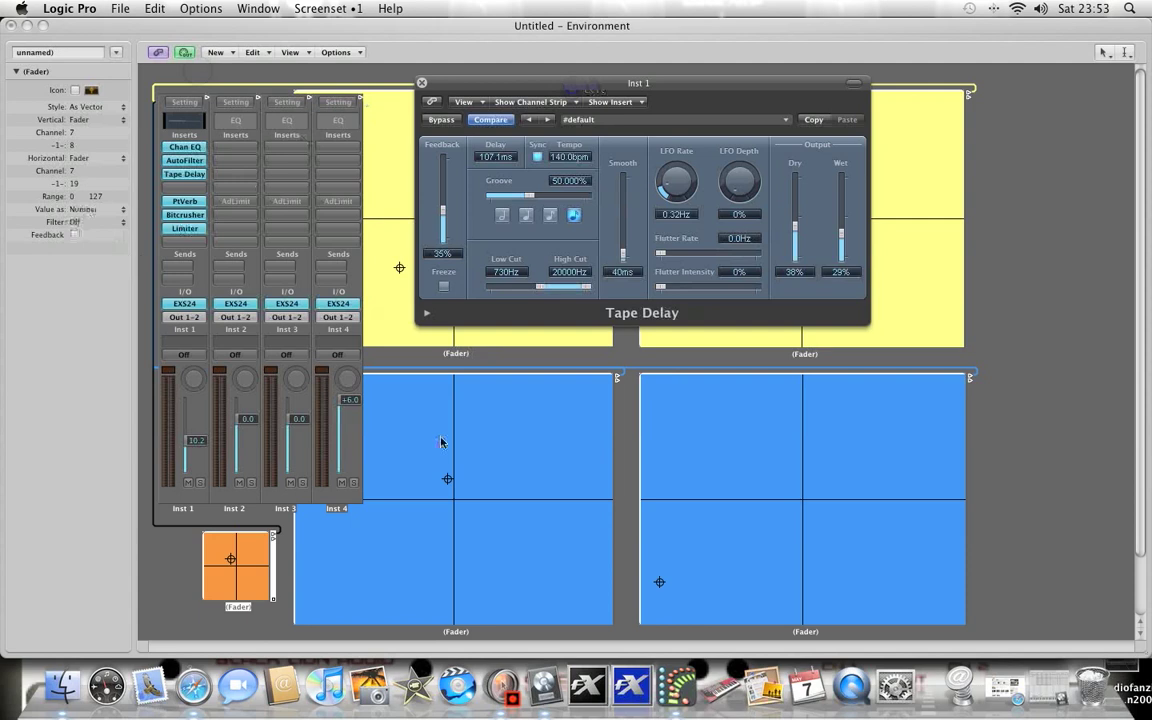
Step: Undo the accidental move of the lower-left blue pad with Edit > Undo
{"action": "left_click_drag", "start_coordinate": [440, 442], "coordinate": [363, 427]}
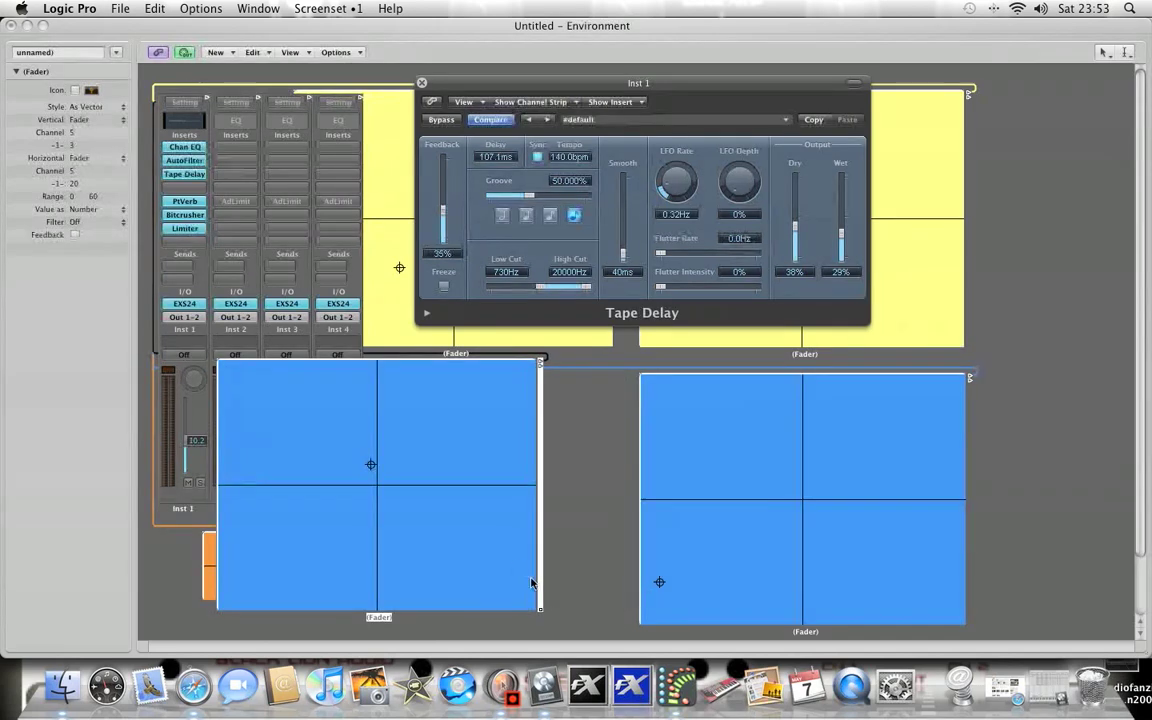
{"action": "left_click", "coordinate": [155, 8]}
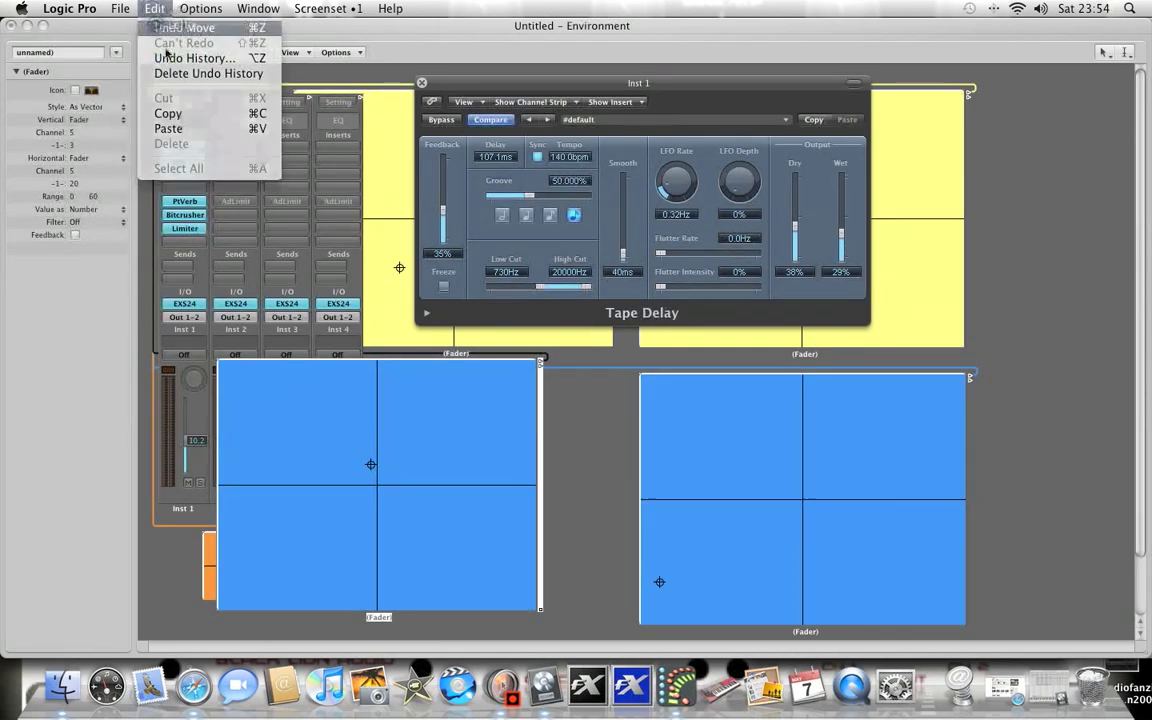
{"action": "left_click", "coordinate": [185, 28]}
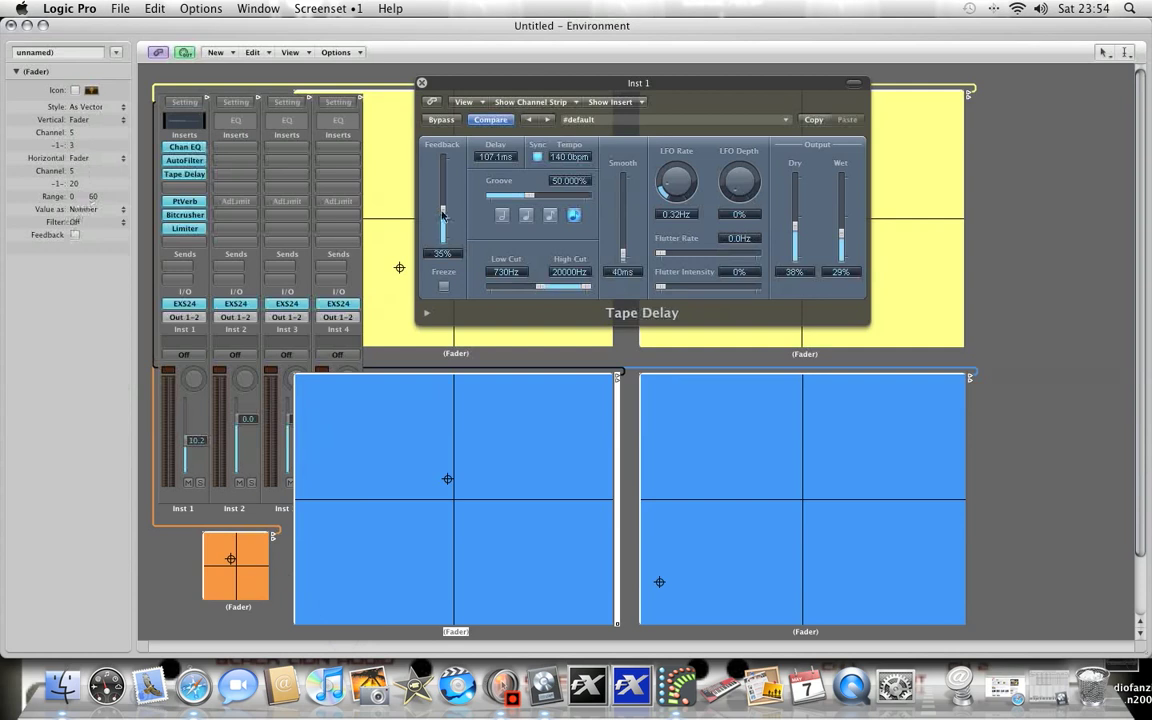
Step: Set Tape Delay to 21% Feedback and 16% Wet using the slider and lower-left blue pad
{"action": "left_click_drag", "start_coordinate": [443, 214], "coordinate": [438, 198]}
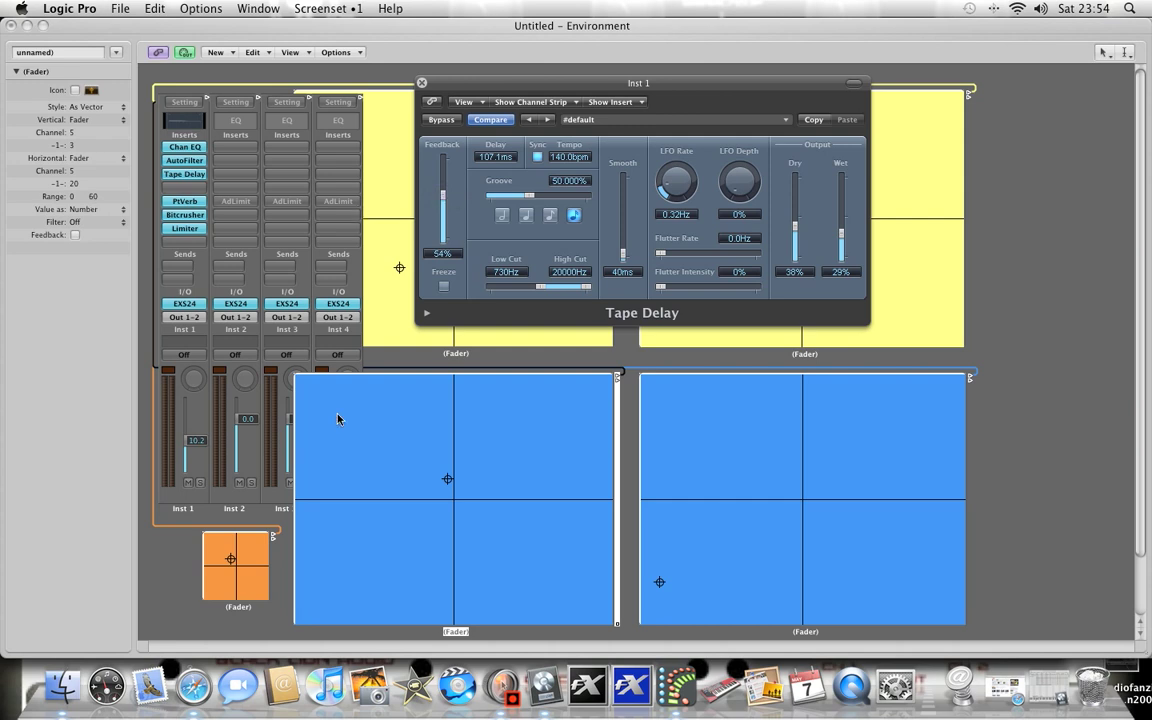
{"action": "mouse_move", "coordinate": [447, 479]}
{"action": "left_mouse_down"}
{"action": "mouse_move", "coordinate": [548, 416]}
{"action": "mouse_move", "coordinate": [580, 338]}
{"action": "mouse_move", "coordinate": [645, 373]}
{"action": "left_mouse_up"}
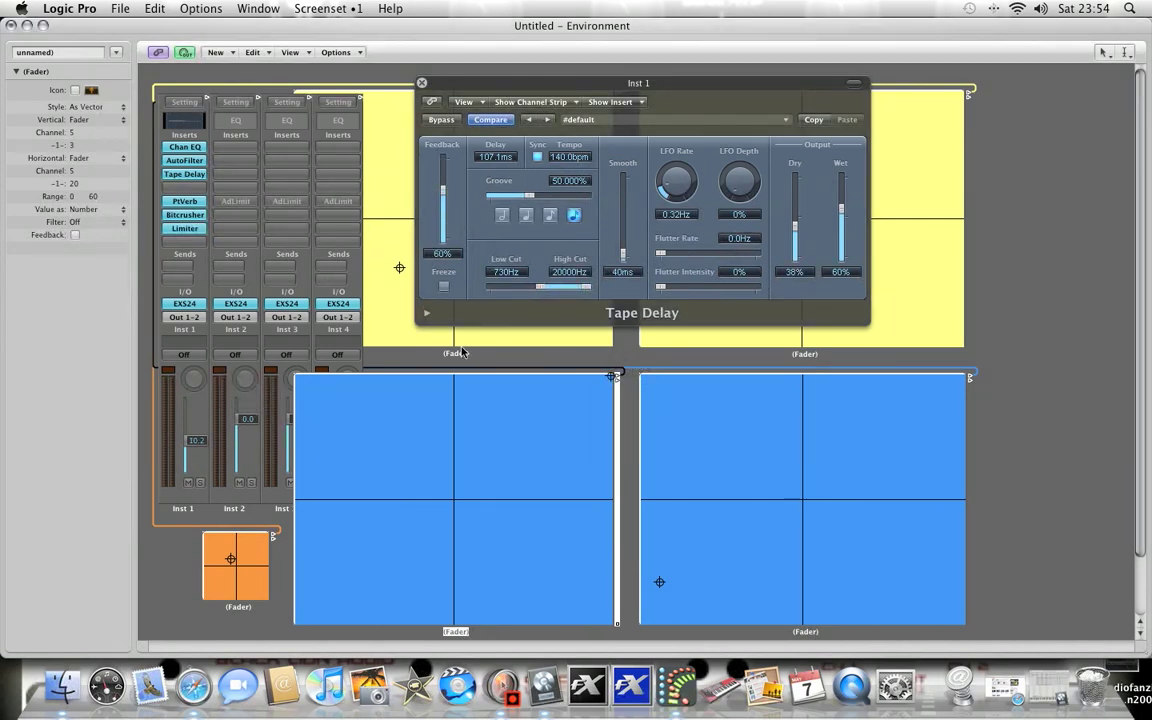
{"action": "left_click_drag", "start_coordinate": [476, 455], "coordinate": [380, 535]}
Step: Close Tape Delay, then set Channel EQ's low band to 240Hz, -11.5dB from the yellow pad
{"action": "left_click", "coordinate": [422, 84]}
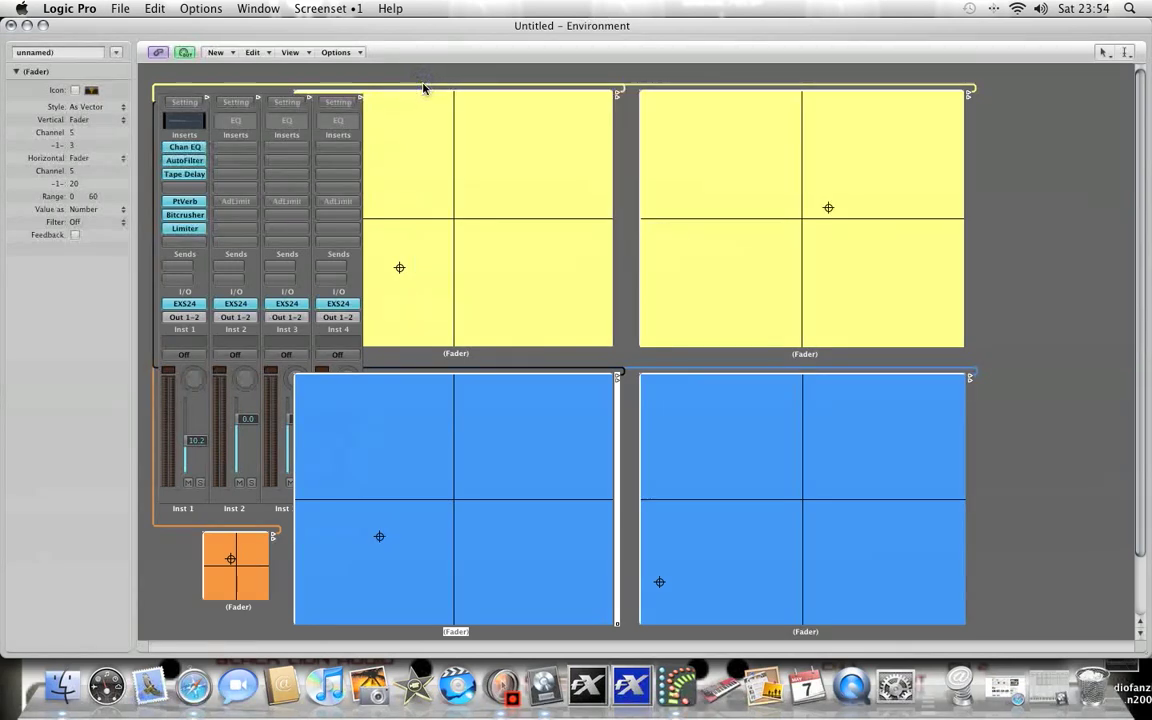
{"action": "left_click", "coordinate": [185, 147]}
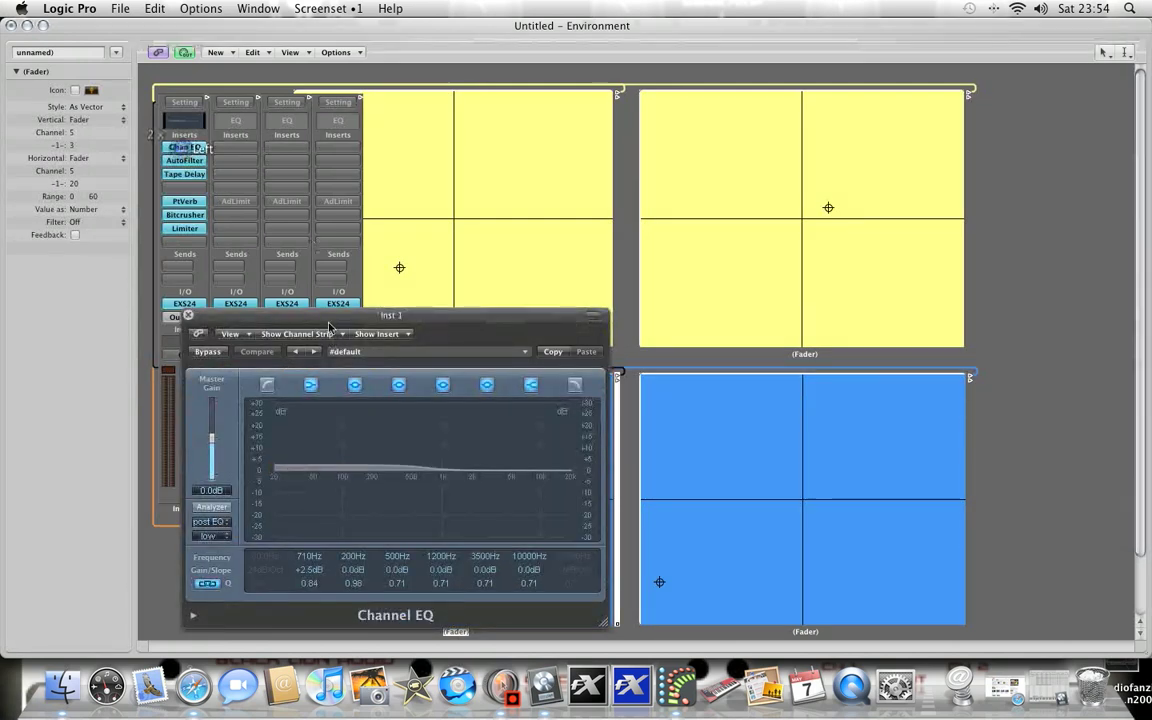
{"action": "left_click_drag", "start_coordinate": [278, 336], "coordinate": [596, 240]}
{"action": "left_click_drag", "start_coordinate": [370, 314], "coordinate": [409, 294]}
{"action": "left_click", "coordinate": [508, 219]}
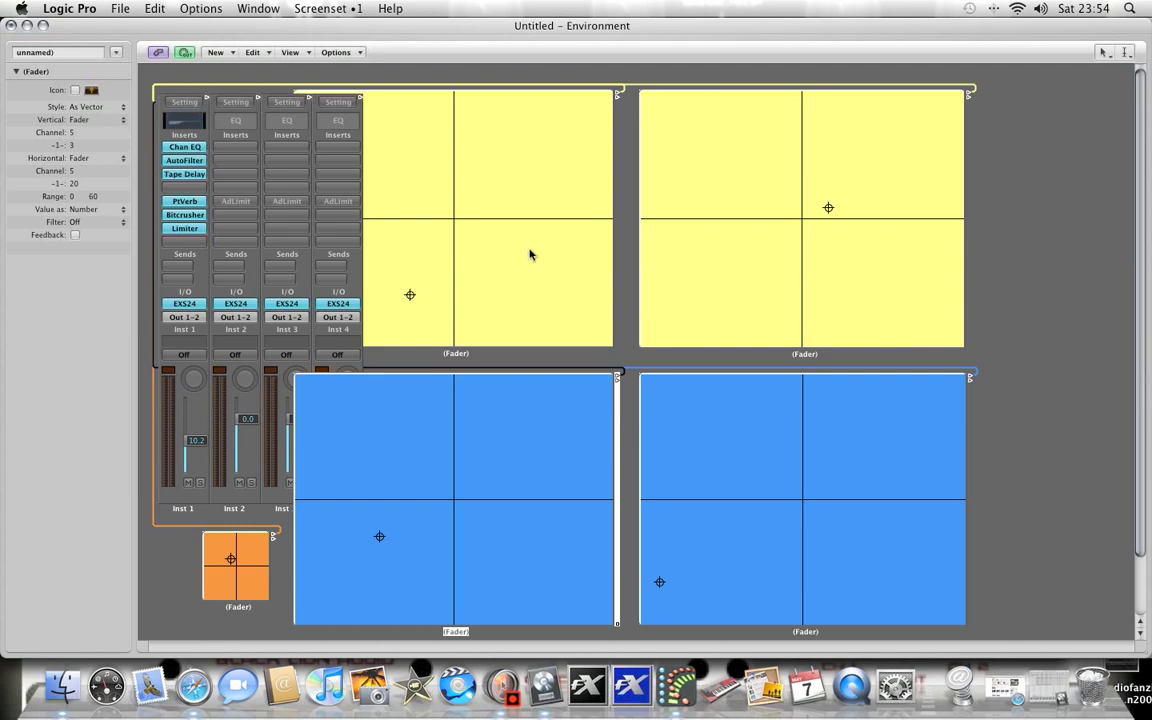
Step: Choose the second 'unnamed' layer from the Layer pop-up menu
{"action": "left_click", "coordinate": [100, 52]}
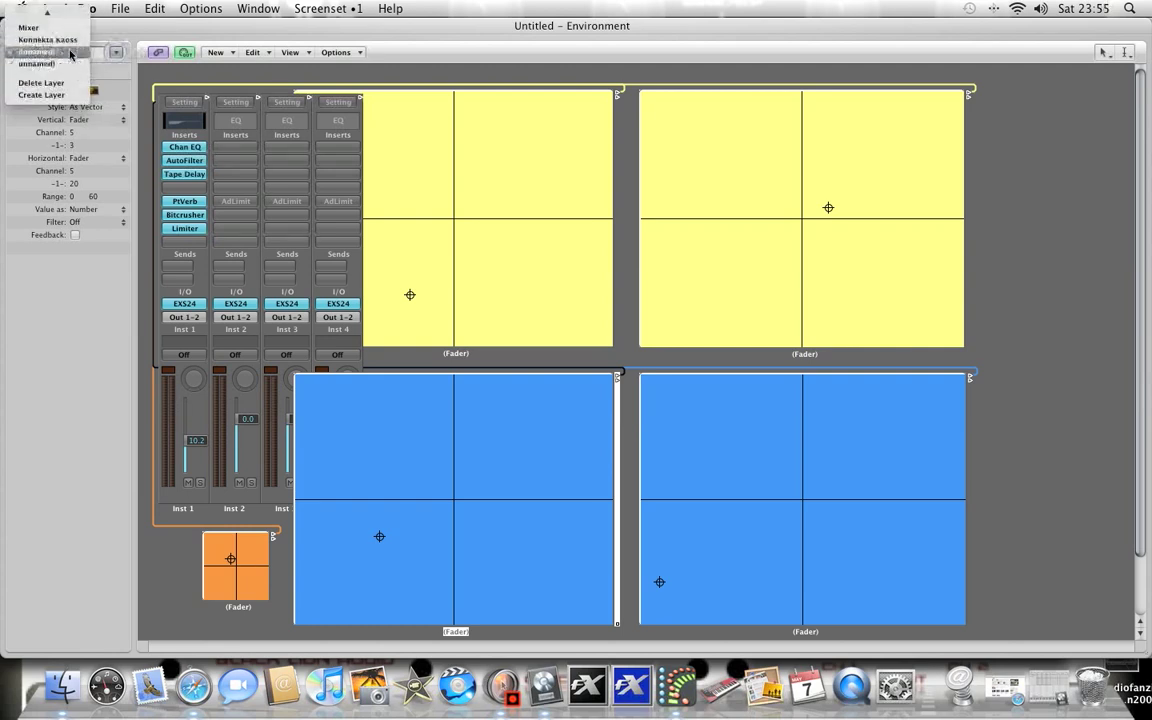
{"action": "left_click", "coordinate": [70, 64]}
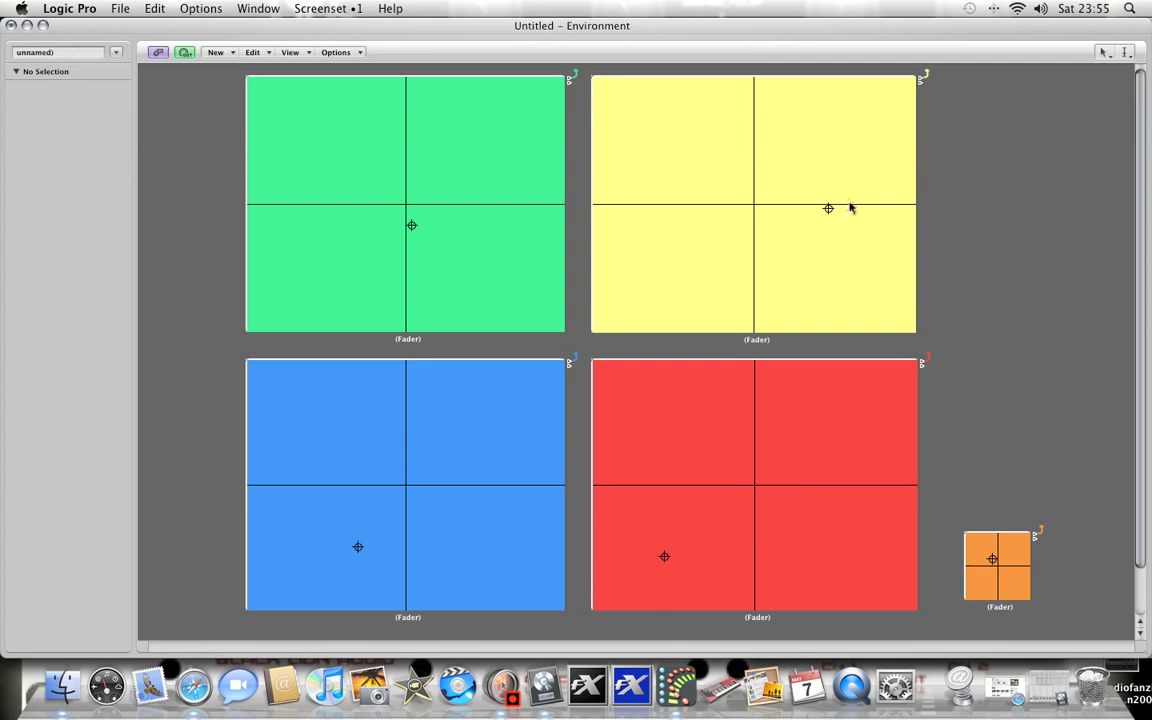
Step: Drag the red pad's crosshair upward, then slightly back down and right
{"action": "left_click_drag", "start_coordinate": [664, 556], "coordinate": [664, 532]}
{"action": "left_click_drag", "start_coordinate": [664, 532], "coordinate": [699, 524]}
Step: Put orange's point upper right and blue's at centre, then push blue's and red's points to their bottom edges
{"action": "left_click", "coordinate": [636, 574]}
{"action": "left_click", "coordinate": [427, 480]}
{"action": "left_click", "coordinate": [1024, 545]}
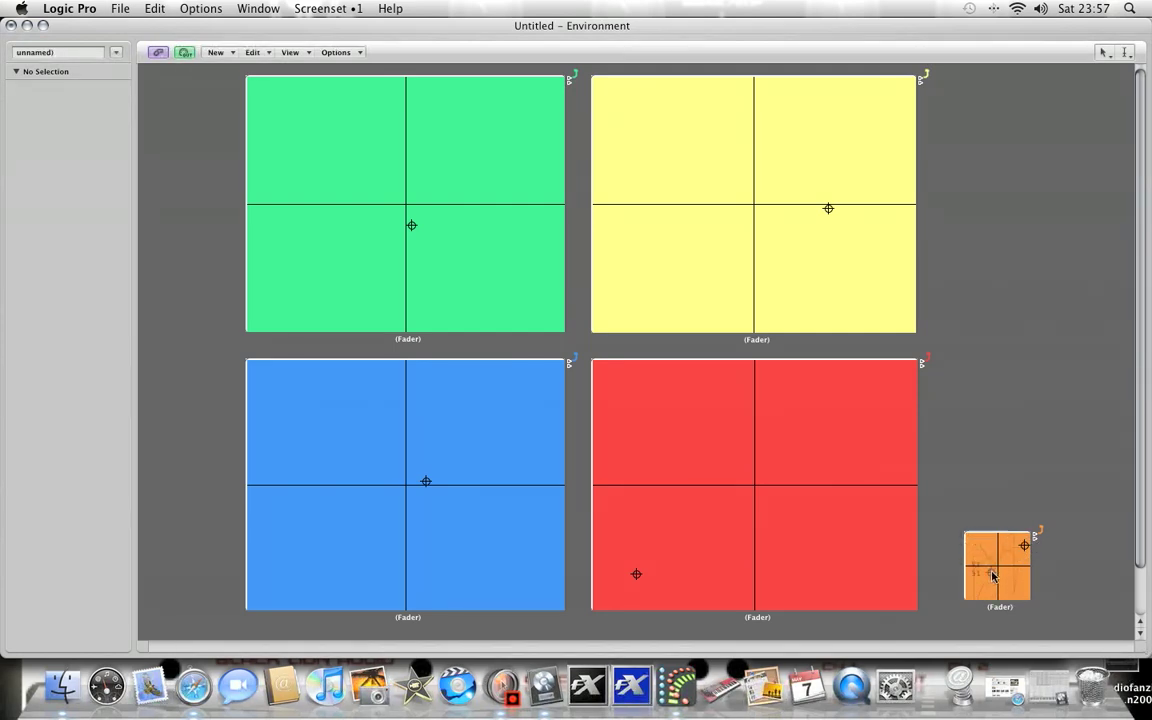
{"action": "left_click", "coordinate": [1012, 547]}
{"action": "left_click_drag", "start_coordinate": [426, 481], "coordinate": [321, 608]}
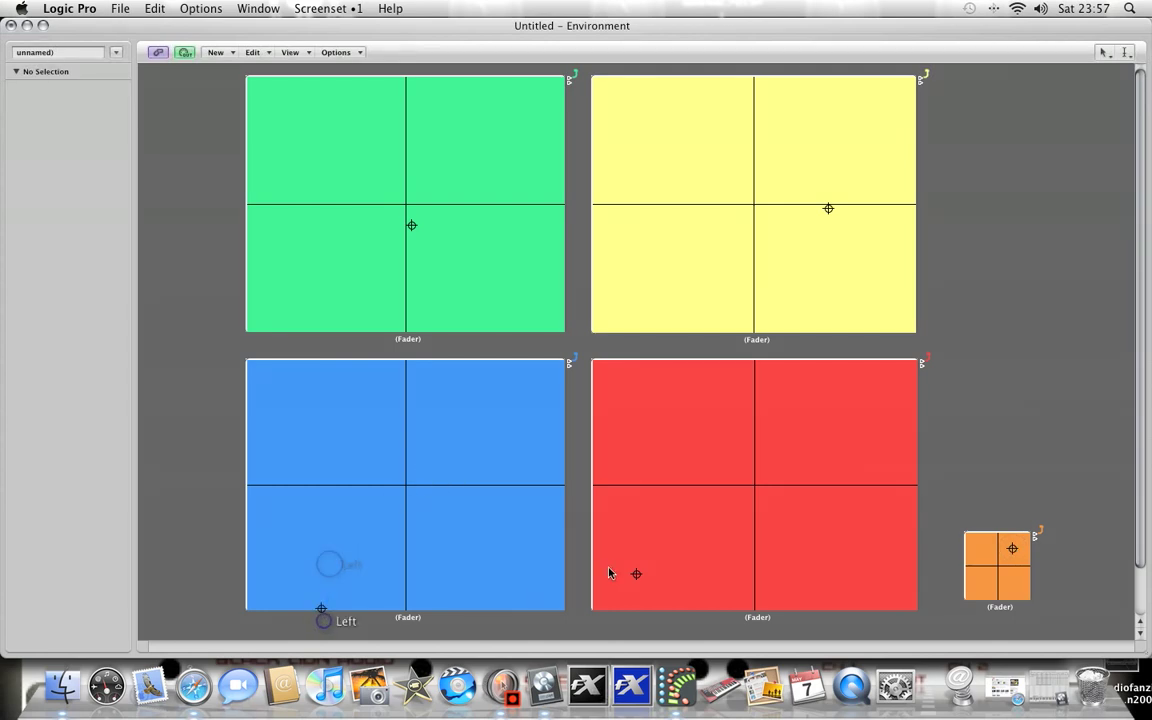
{"action": "left_click_drag", "start_coordinate": [630, 572], "coordinate": [620, 606]}
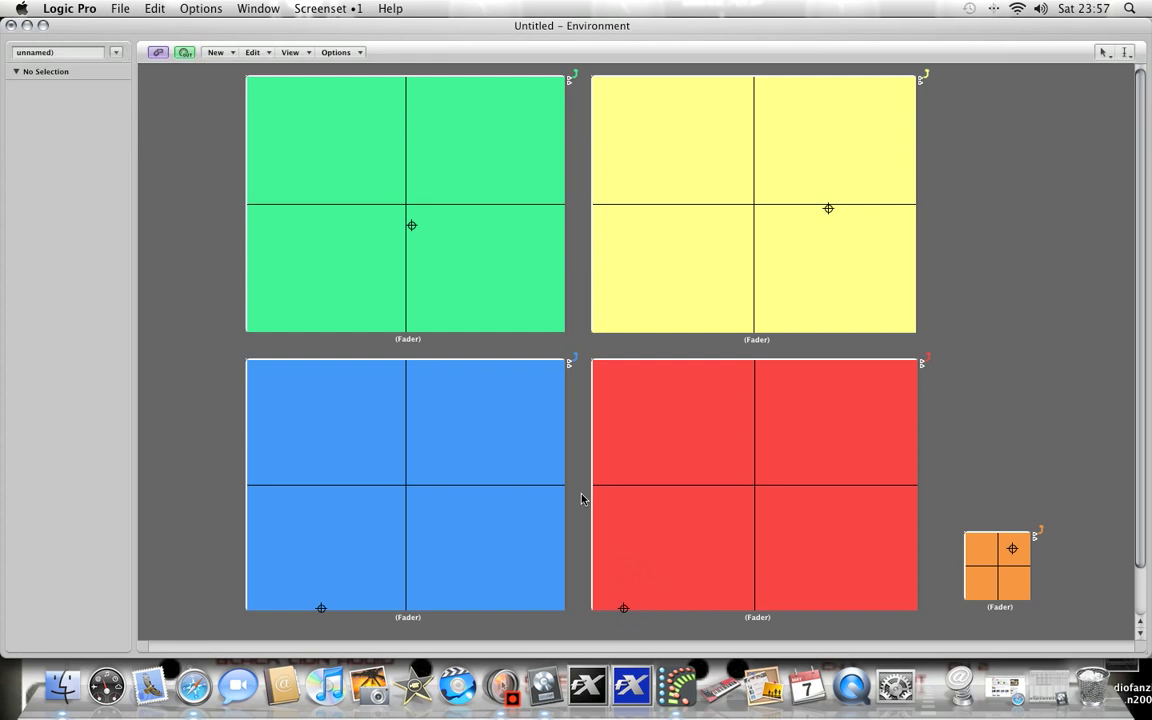